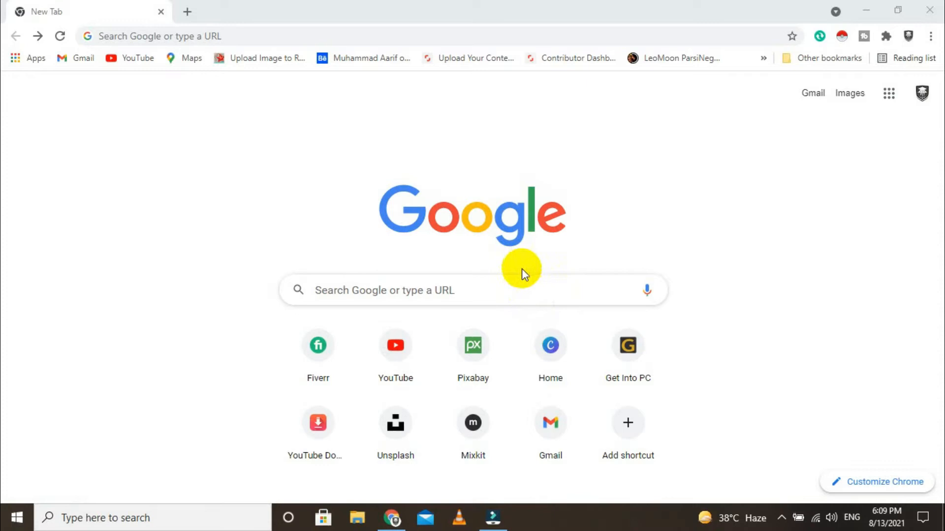
Open urdufonts.net/fonts/jameel-noori-nastaleeq-kasheeda in the browser, view the font preview and download section, and return to Wondershare Filmora.
click(393, 516)
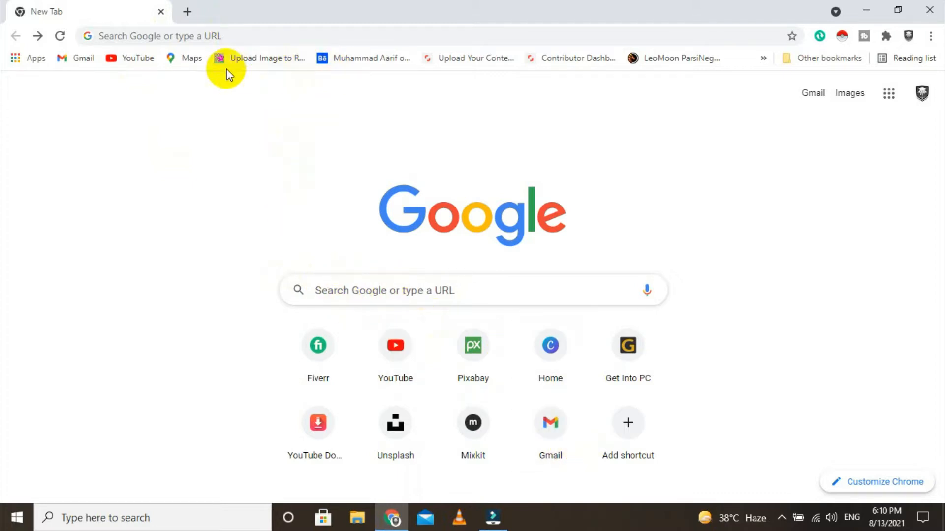
click(228, 36)
text(urdufonts.net/fonts/jameel-noori-nastaleeq-kasheeda)
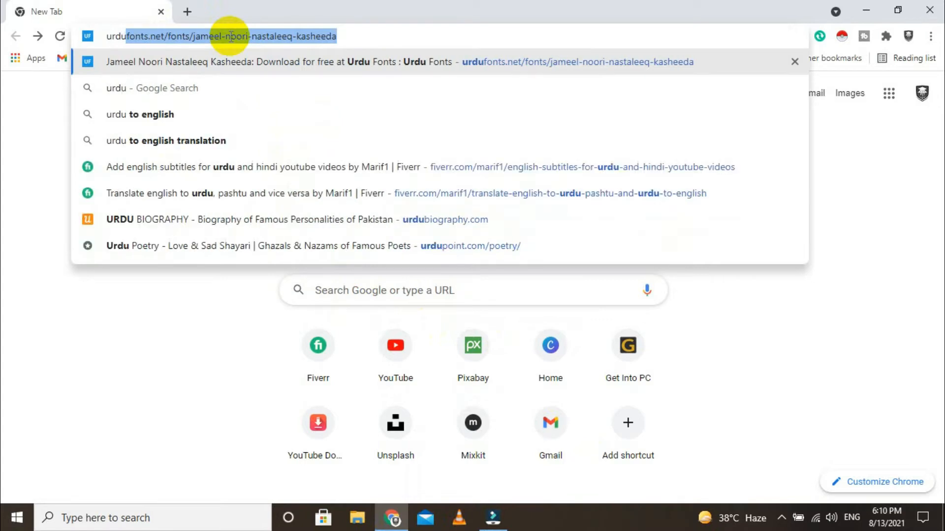
key(Return)
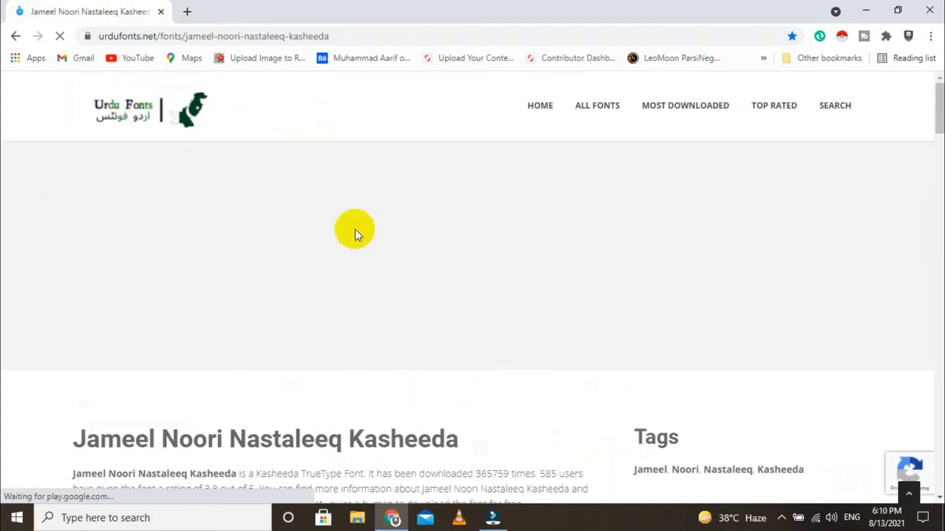
scroll(315, 312, down, 8)
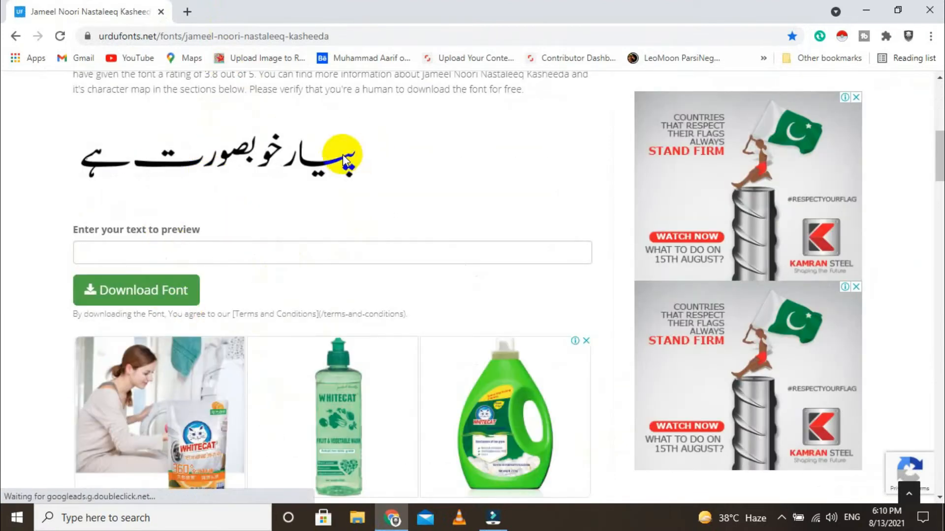
click(874, 11)
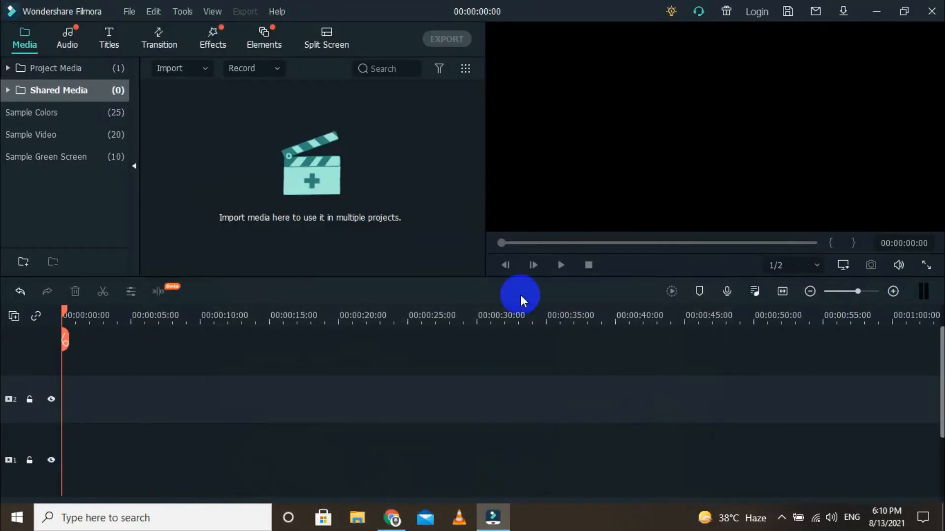
Check the available input languages and open the Windows language and keyboard options.
click(16, 518)
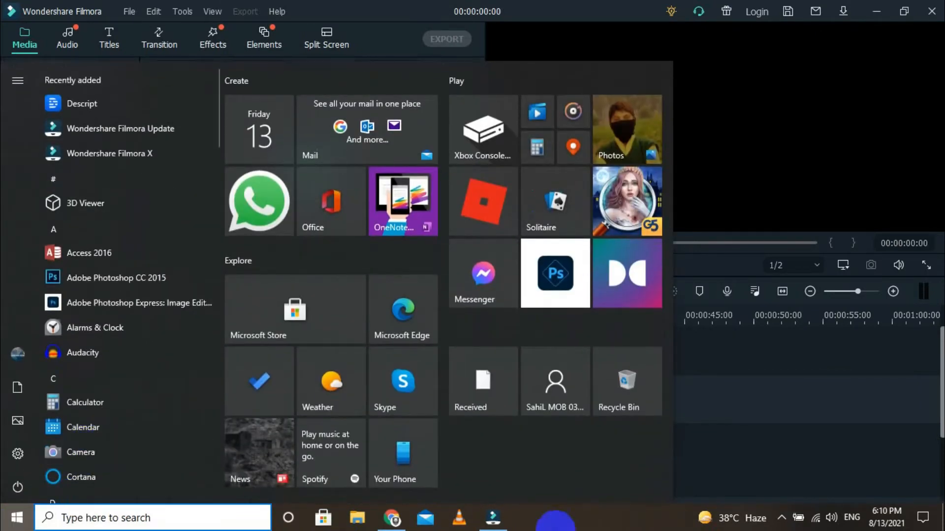
click(845, 520)
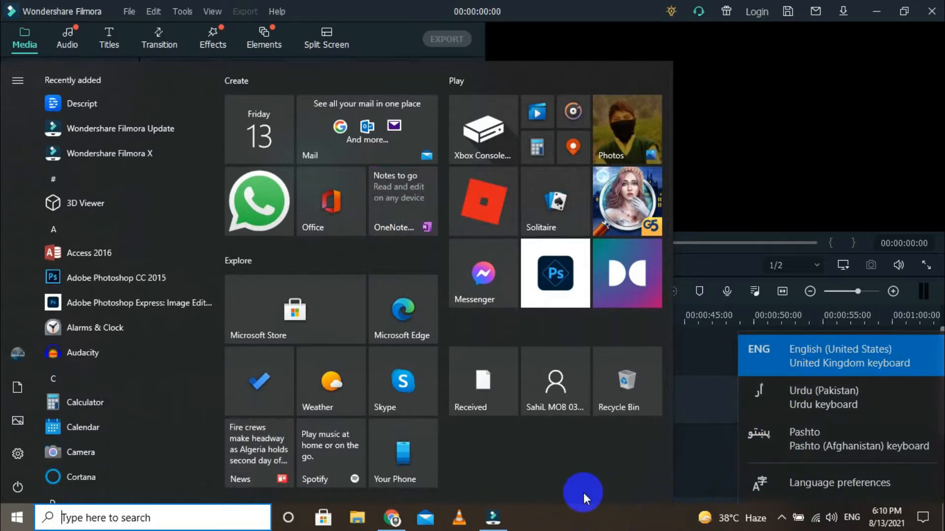
click(571, 527)
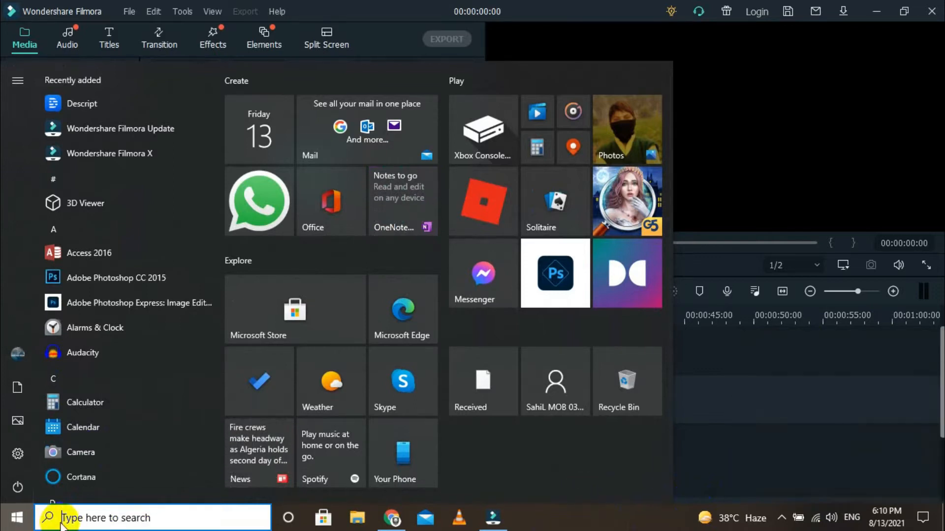
text(edit)
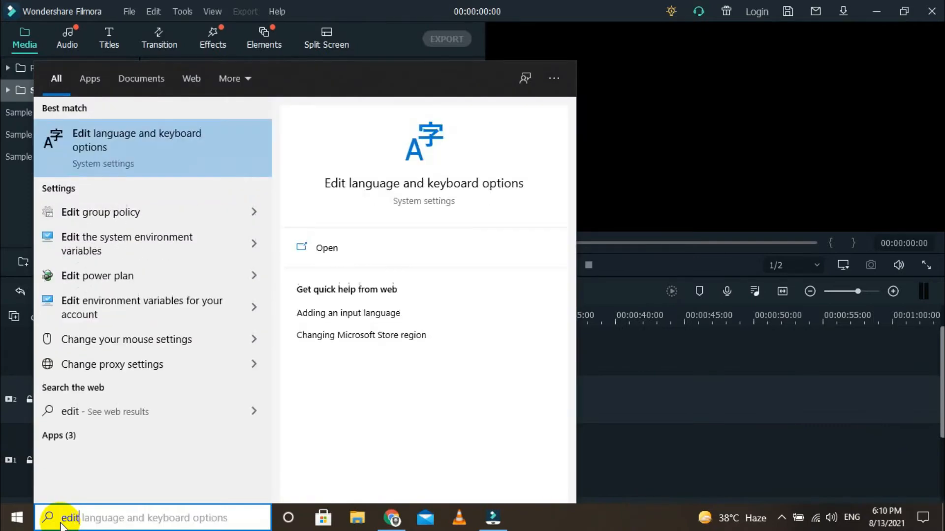
click(163, 150)
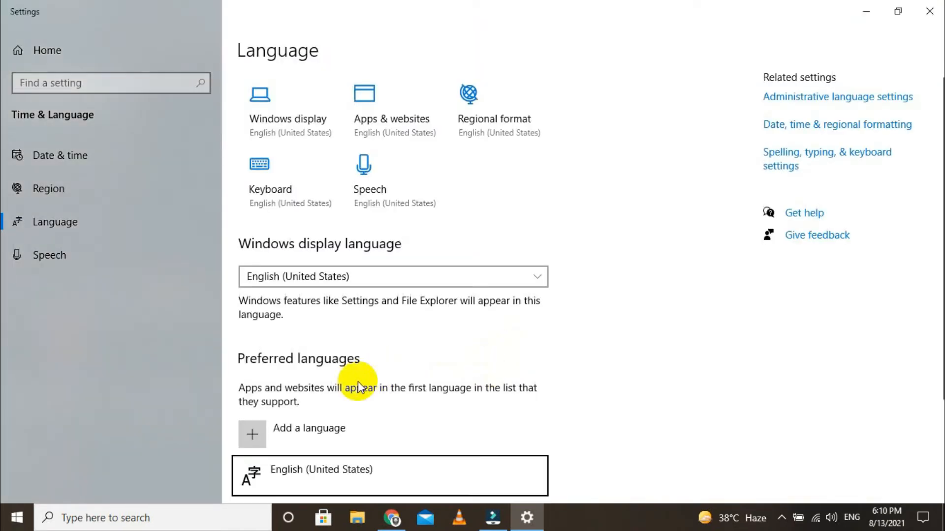
Look up "ur" among the languages that can be added to the preferred languages, and close Settings.
scroll(288, 378, down, 3)
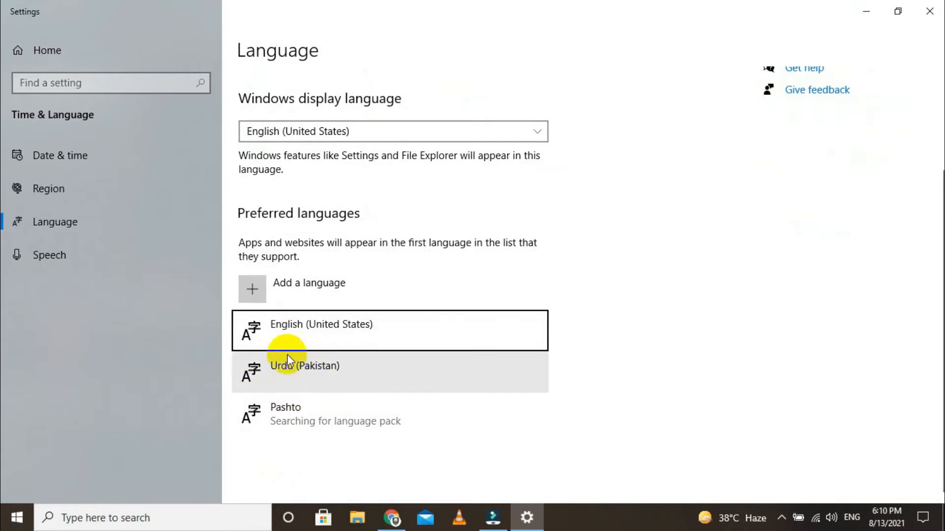
click(257, 288)
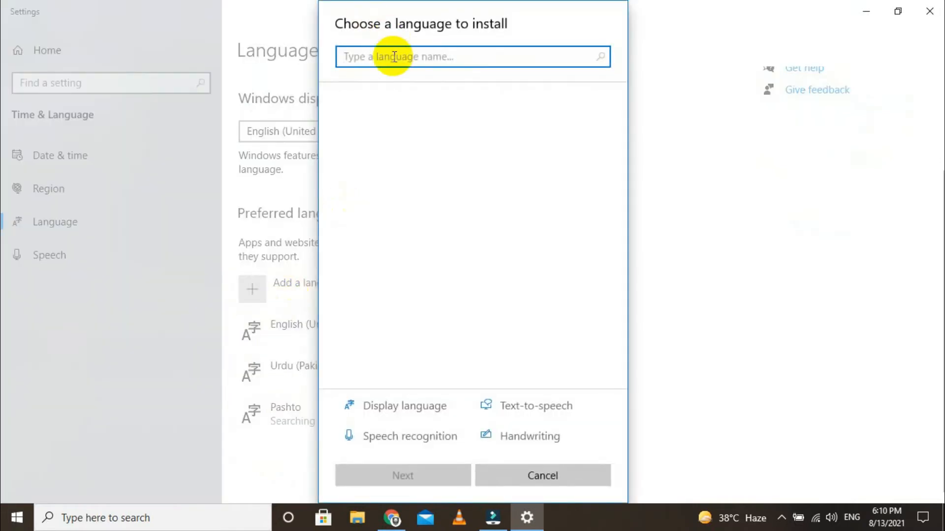
text(ur)
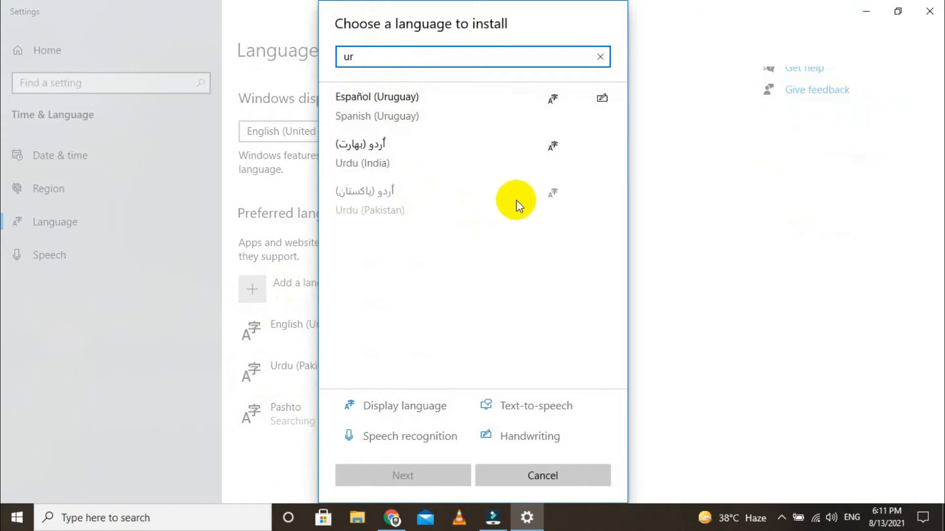
click(600, 57)
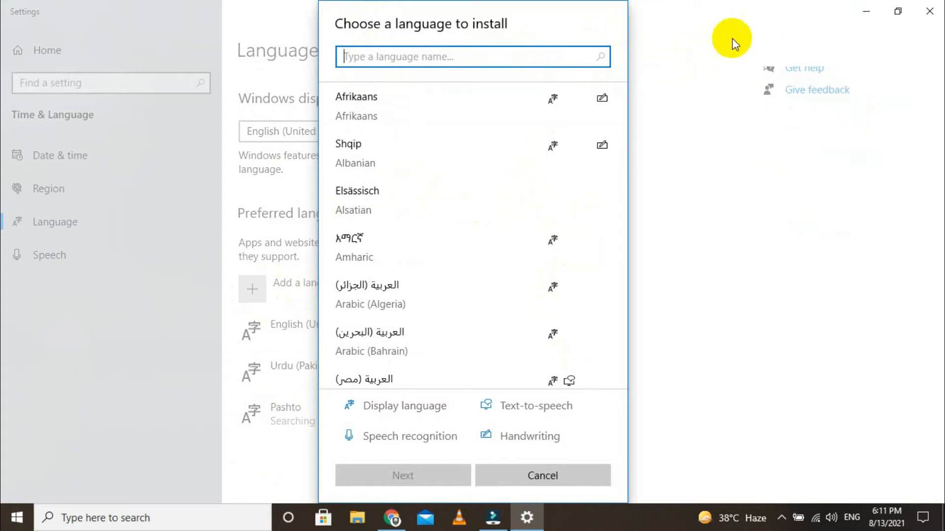
click(866, 11)
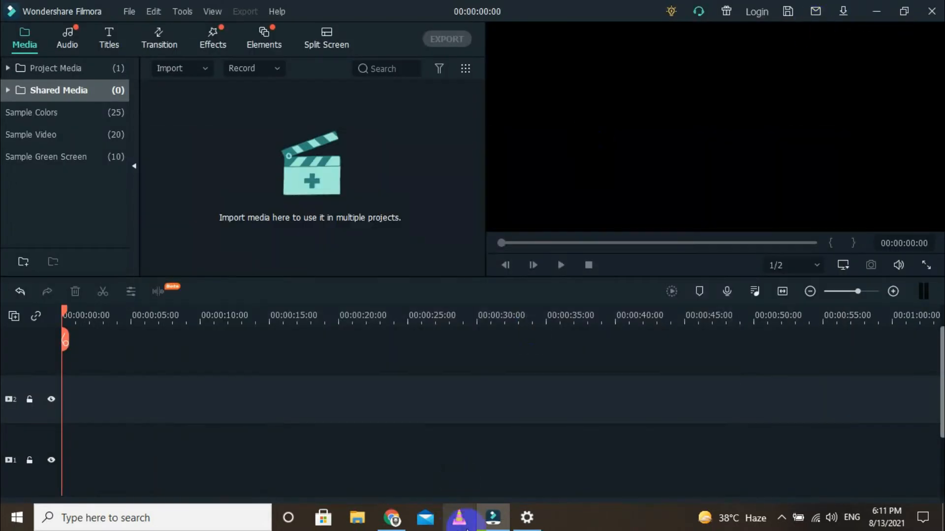
click(527, 518)
click(932, 10)
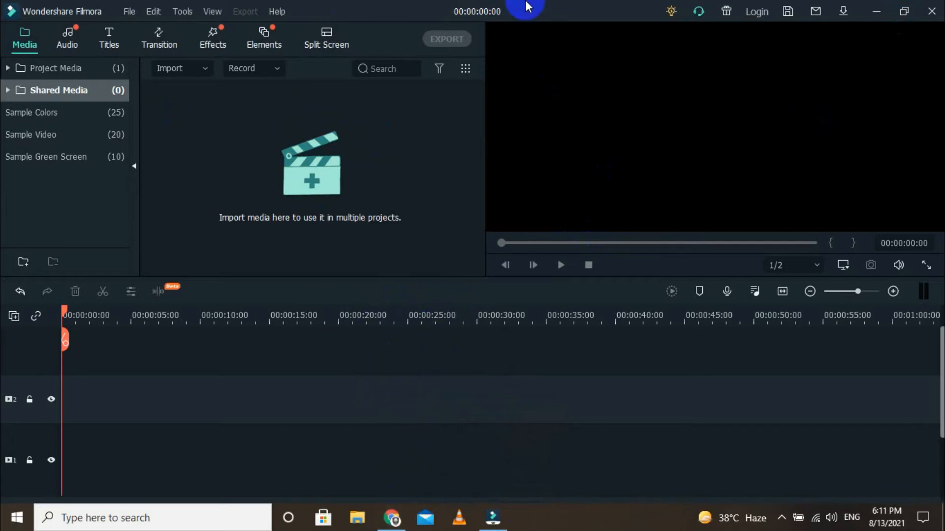
Start a blank presentation in PowerPoint 2016 and give the first slide the Blank layout.
click(393, 515)
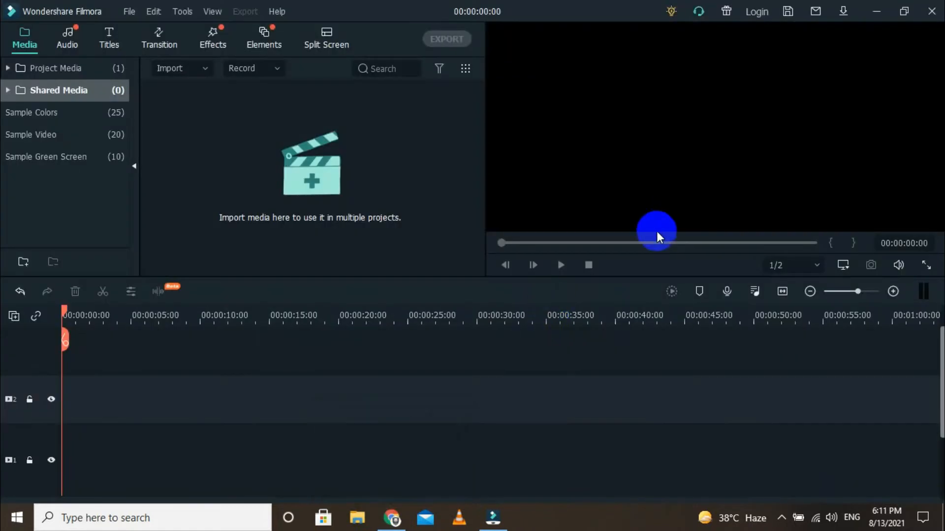
key(super)
text(power)
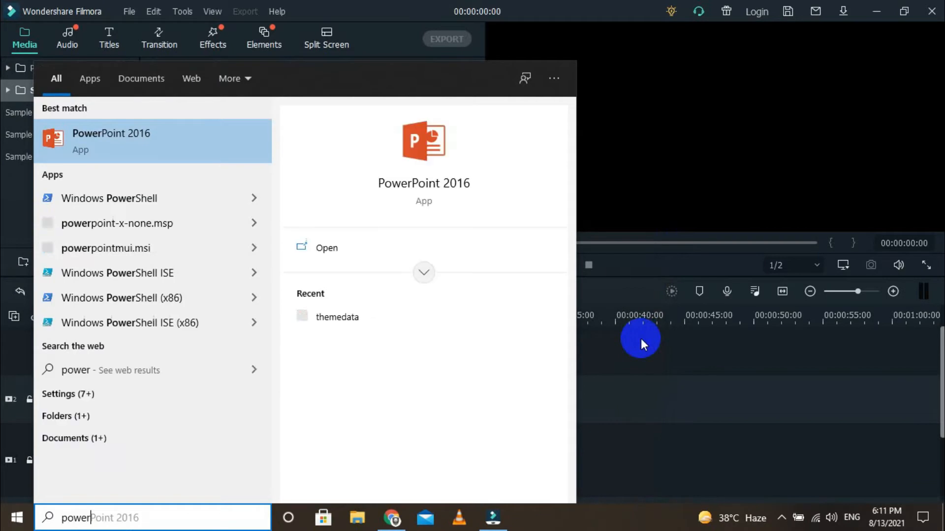
key(Return)
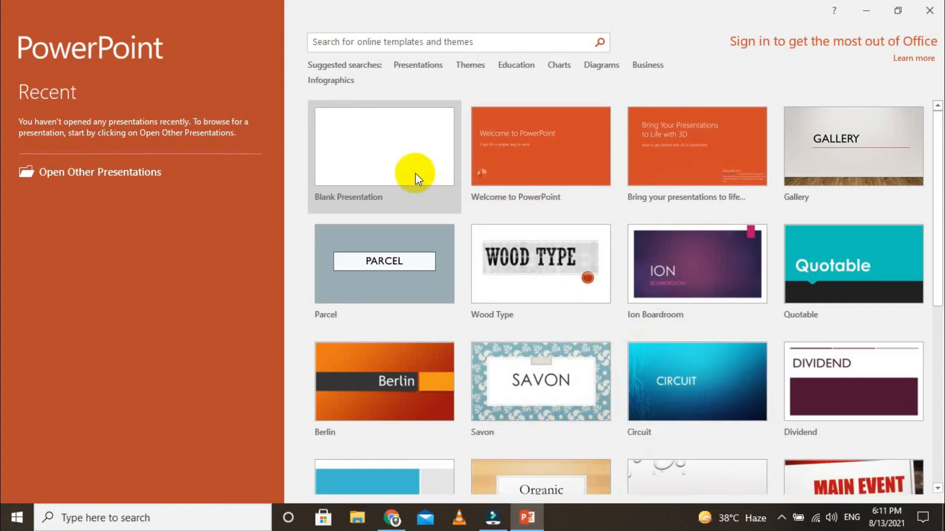
click(415, 174)
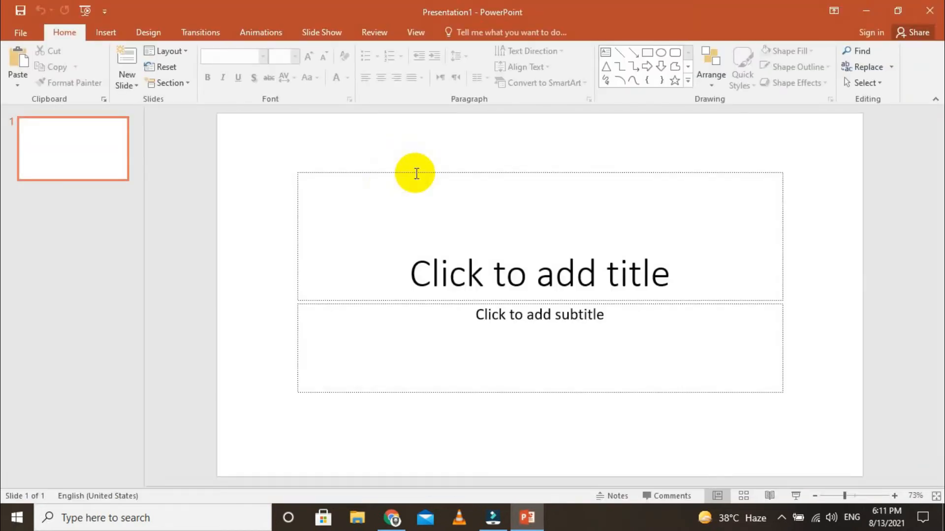
click(190, 52)
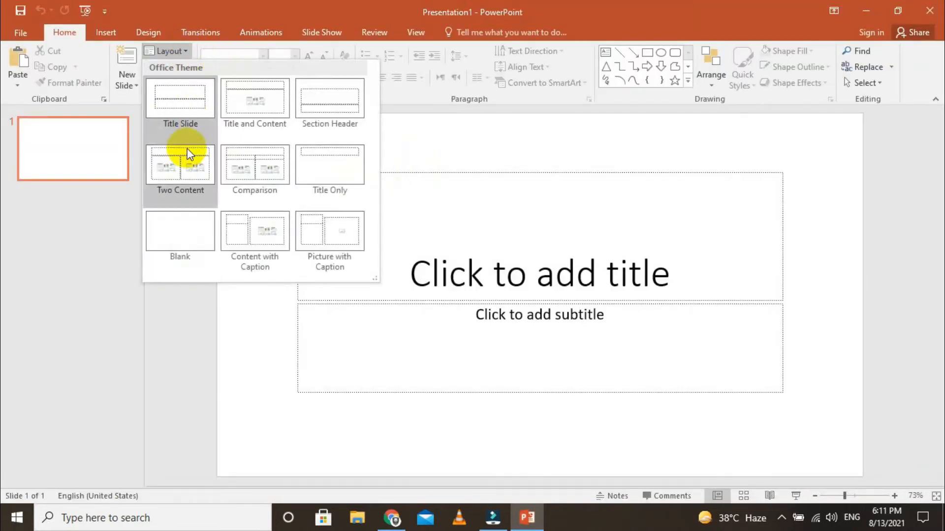
click(176, 233)
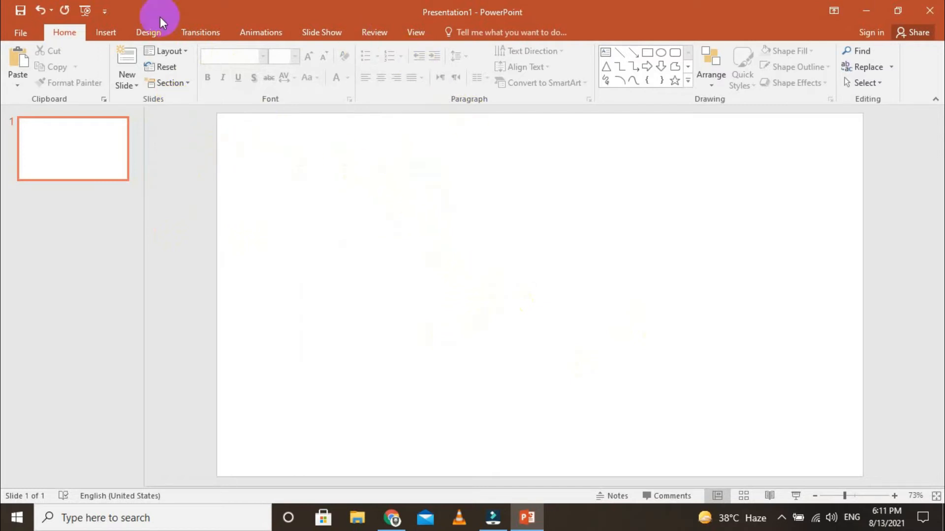
Insert a plain black WordArt text box on the slide and switch the input language to Urdu (Pakistan).
click(113, 30)
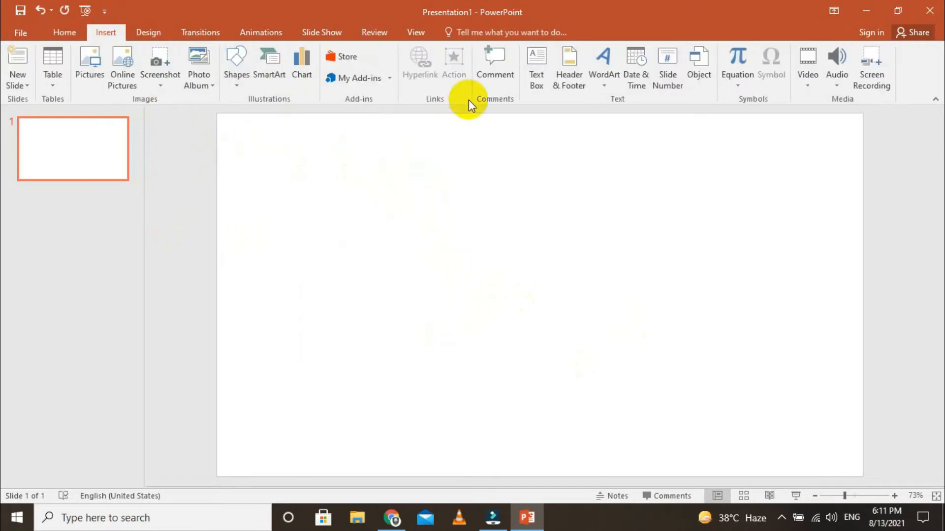
click(598, 75)
click(603, 146)
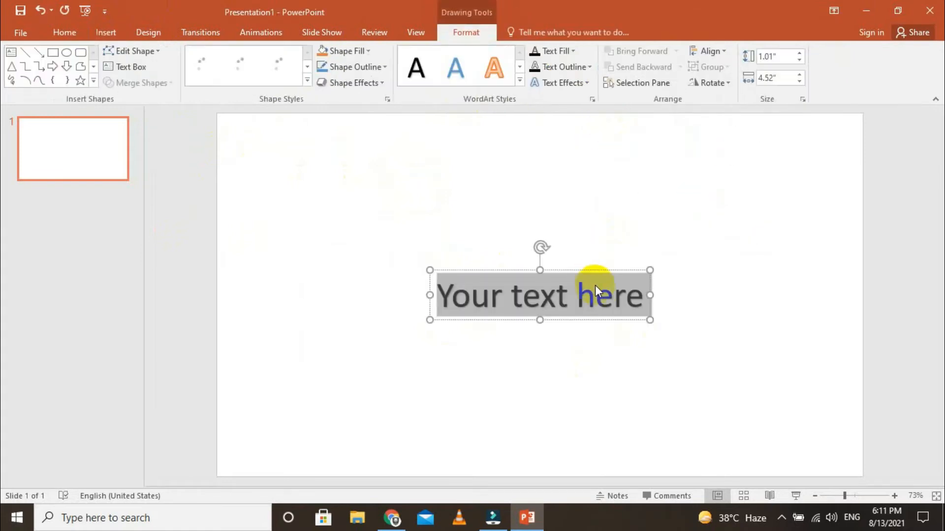
click(852, 517)
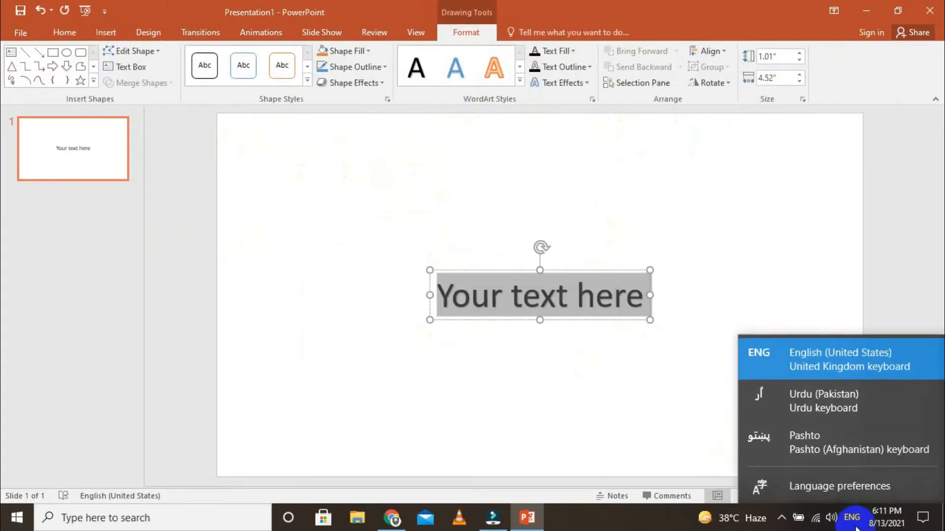
click(814, 401)
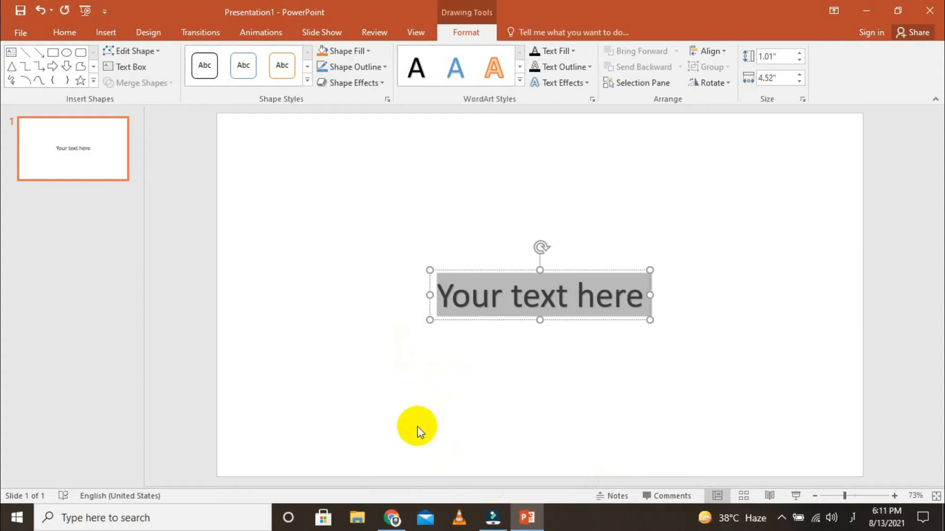
Switch the input language back to English (United States) and open the Windows On-Screen Keyboard.
key(super)
text(ج)
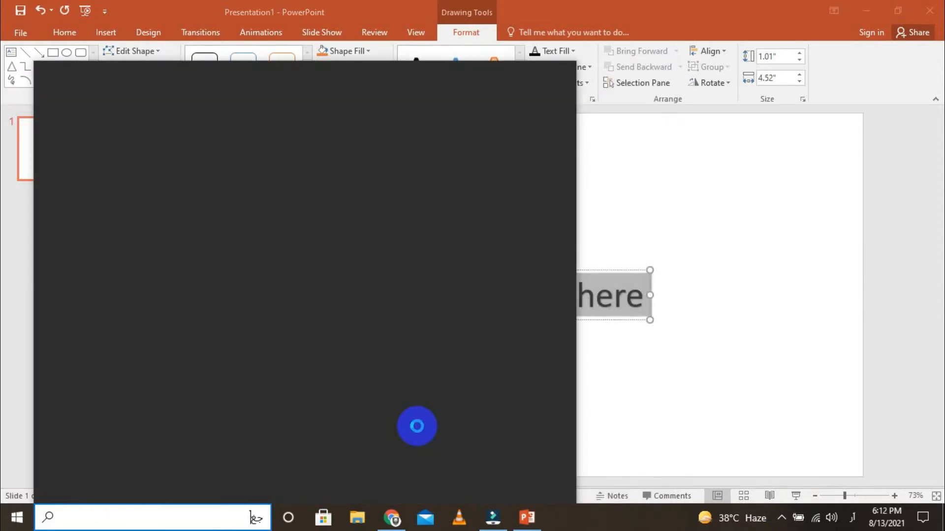
text(غ)
key(BackSpace)
key(BackSpace)
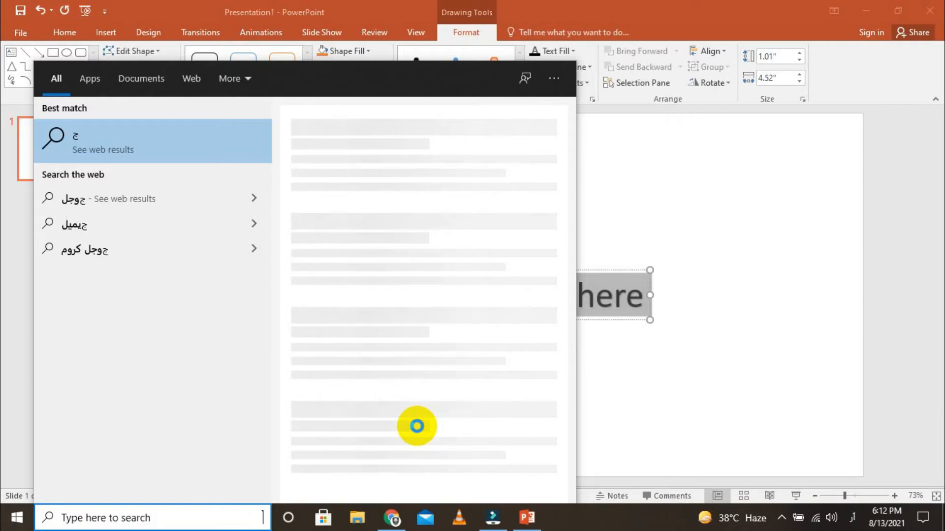
click(852, 516)
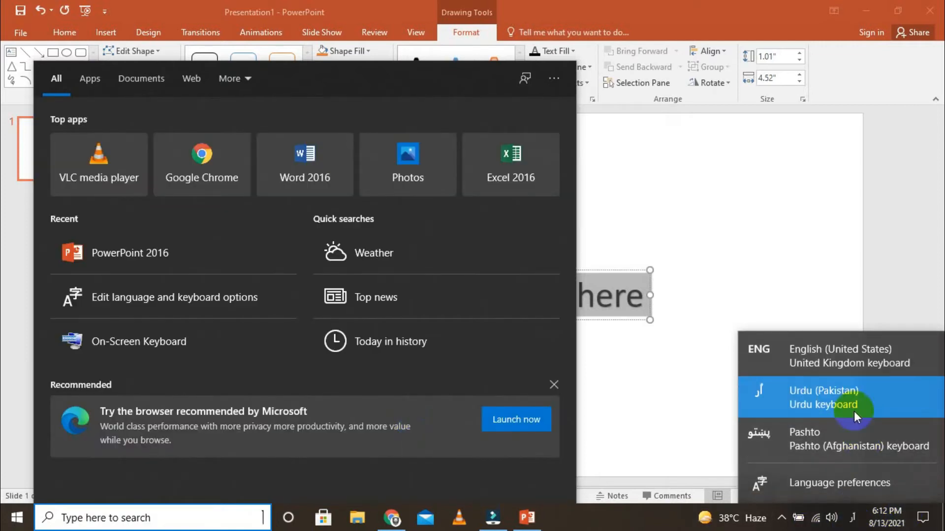
click(840, 359)
text(on)
key(Return)
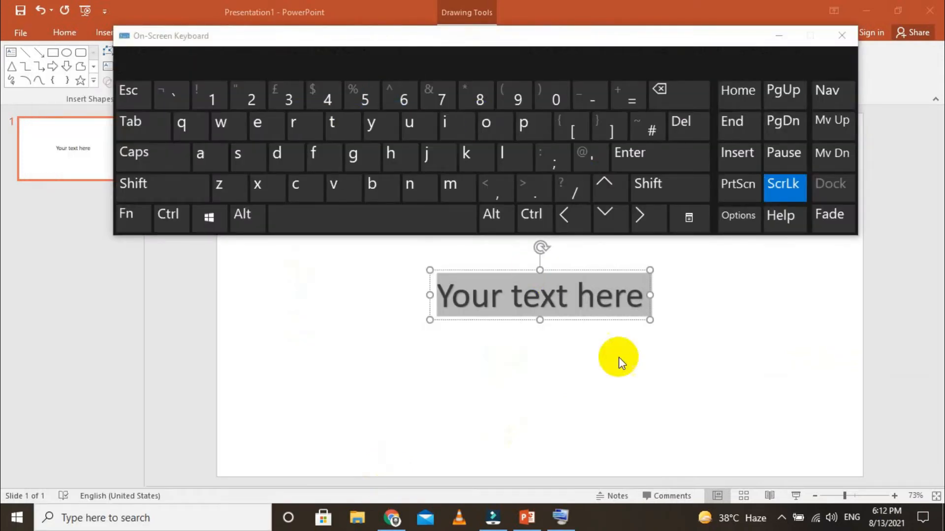
Switch the input language to Urdu (Pakistan) and return to the placeholder text of the WordArt box.
click(852, 517)
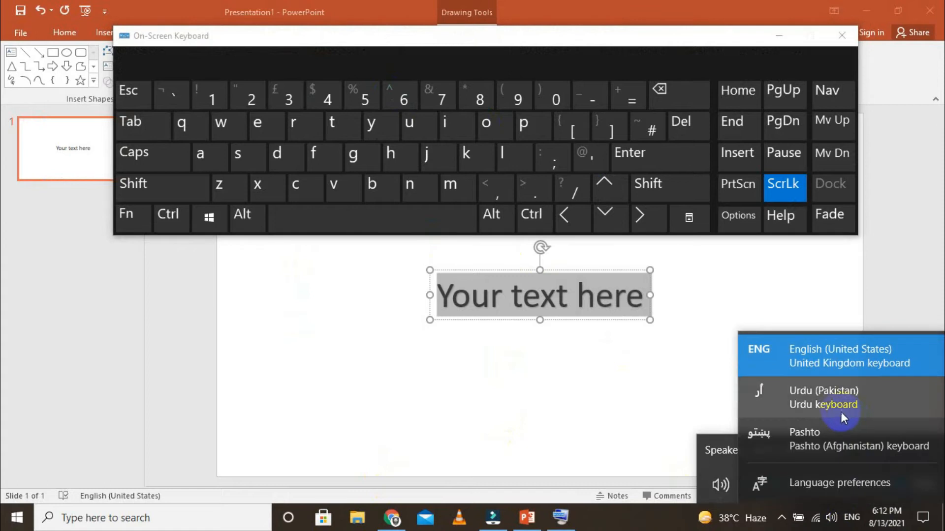
click(823, 397)
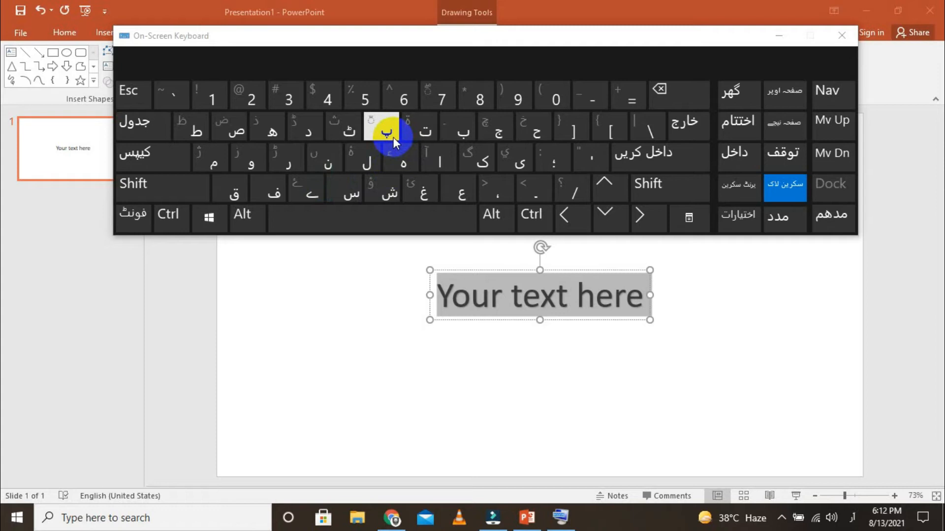
click(561, 310)
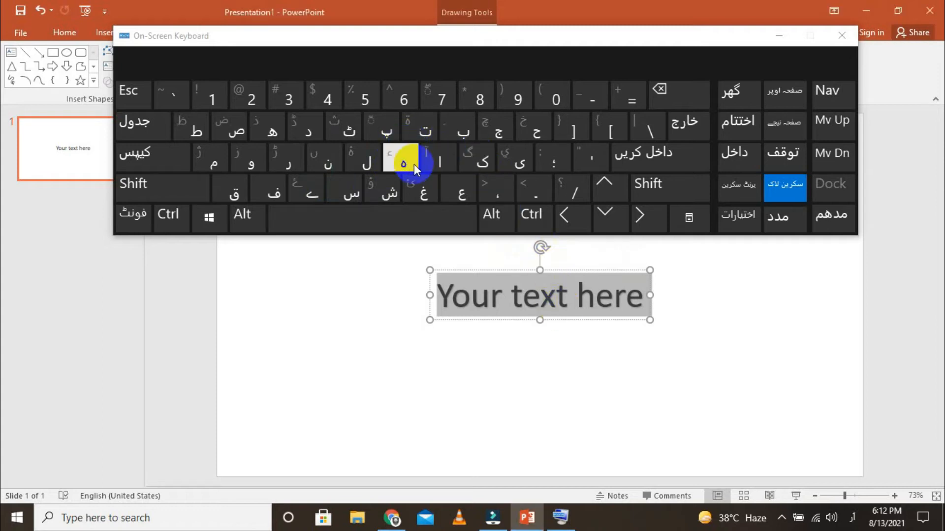
Replace the WordArt placeholder text with the Urdu word پاکستان followed by a space, entered on the On-Screen Keyboard.
click(390, 135)
click(427, 165)
click(487, 163)
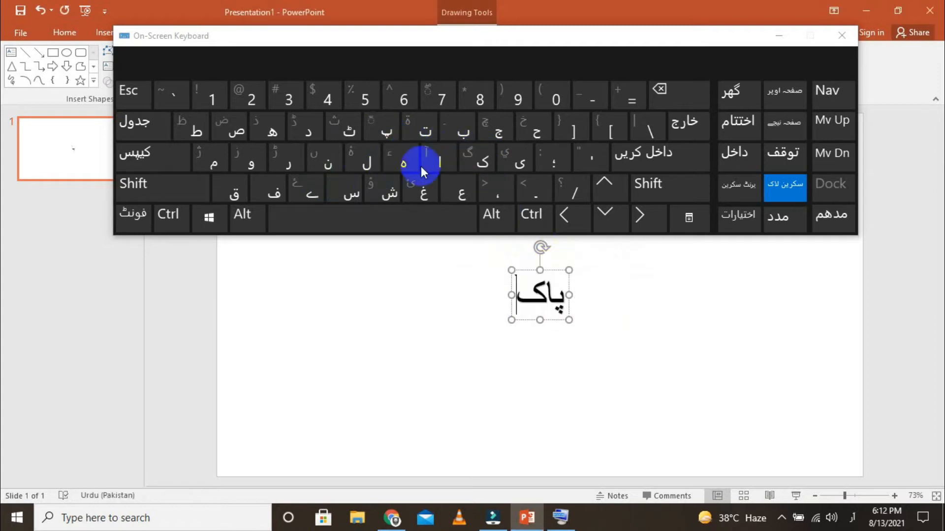
click(352, 191)
click(455, 136)
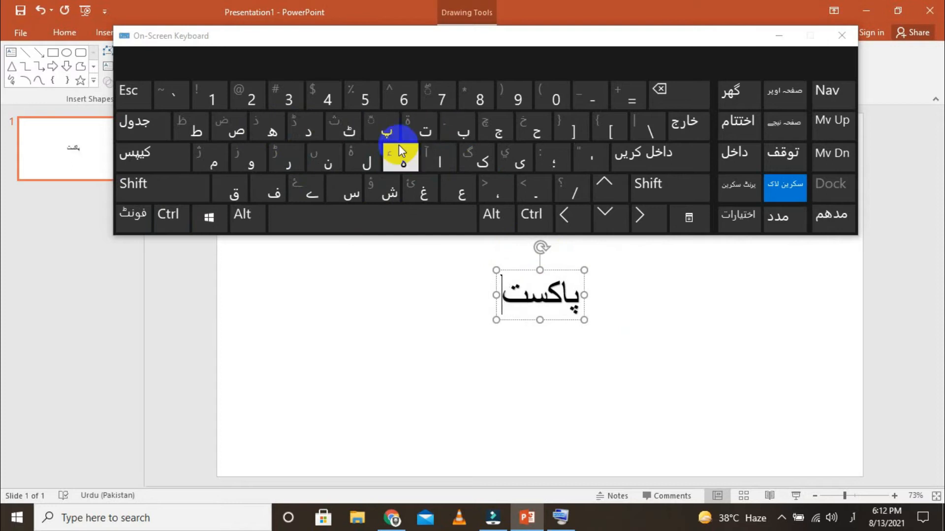
click(440, 162)
click(340, 167)
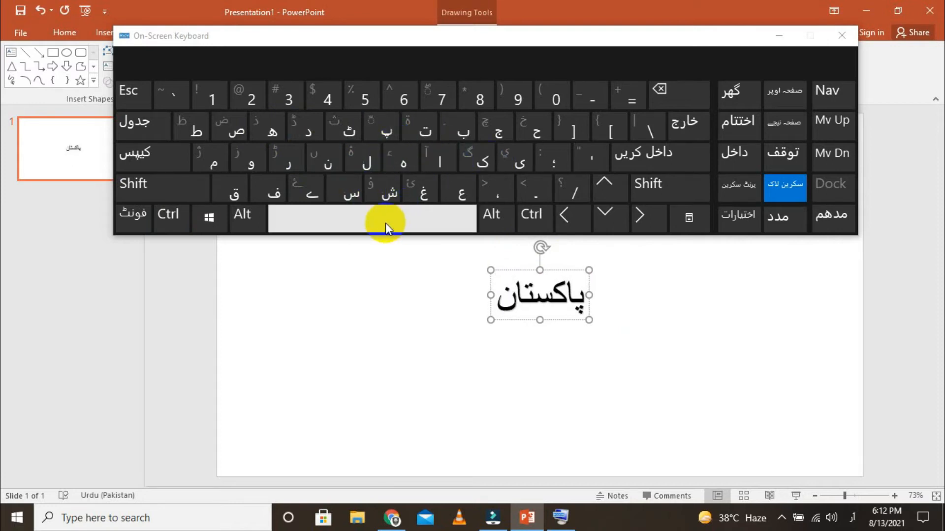
click(344, 211)
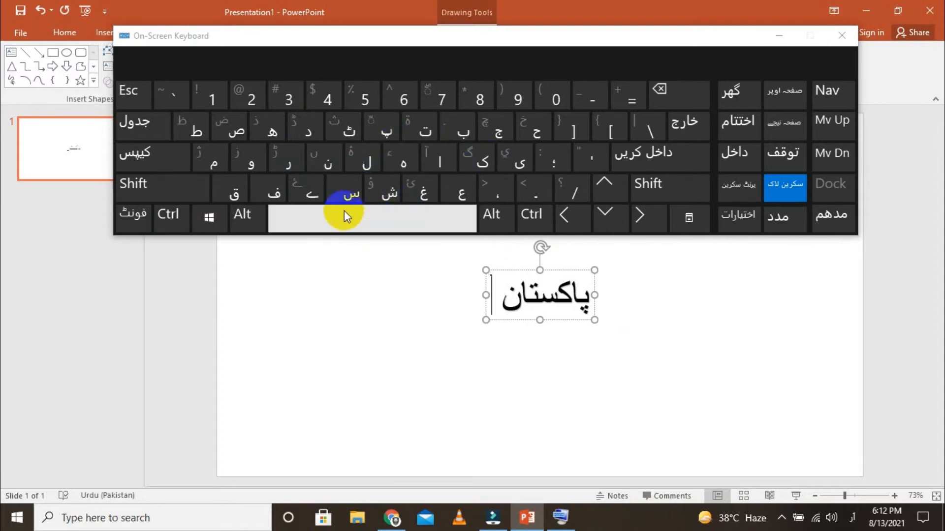
Add the words ذندہ آباد after پاکستان in the WordArt box.
shift+click(275, 134)
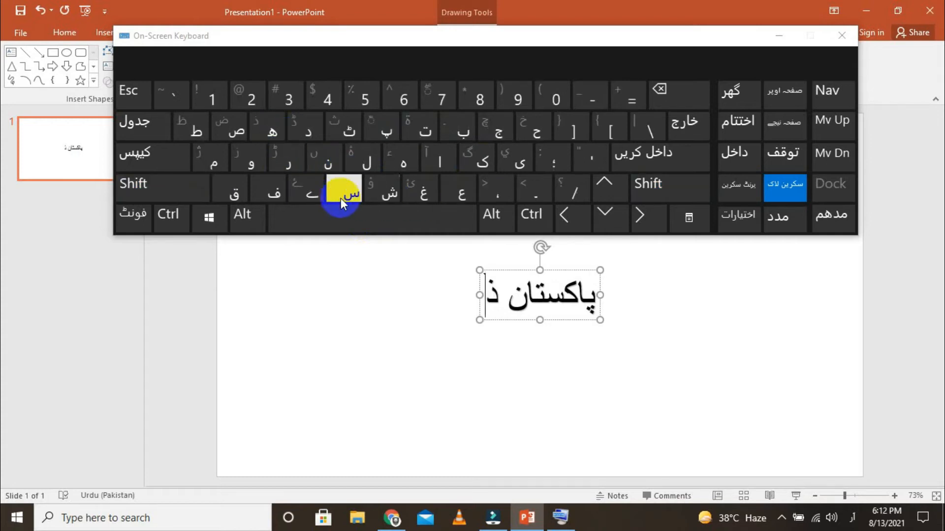
click(327, 160)
click(305, 129)
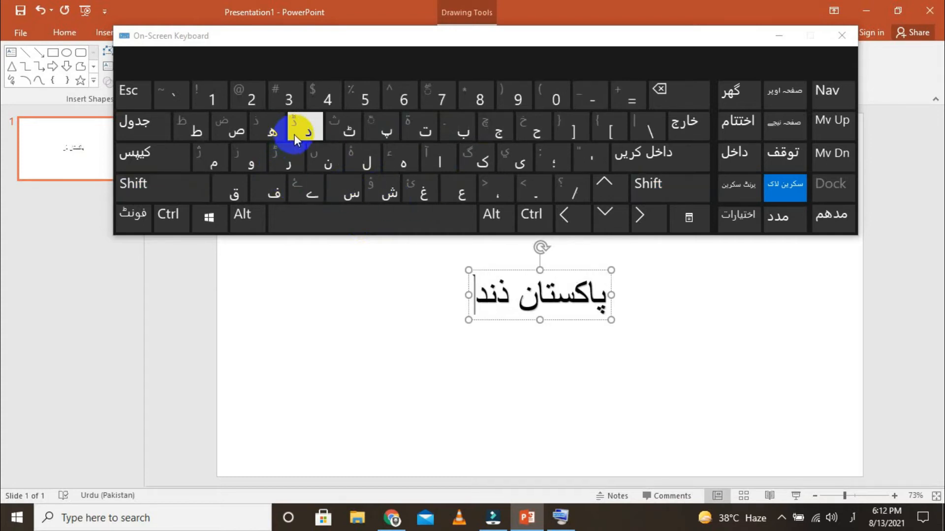
click(423, 167)
key(BackSpace)
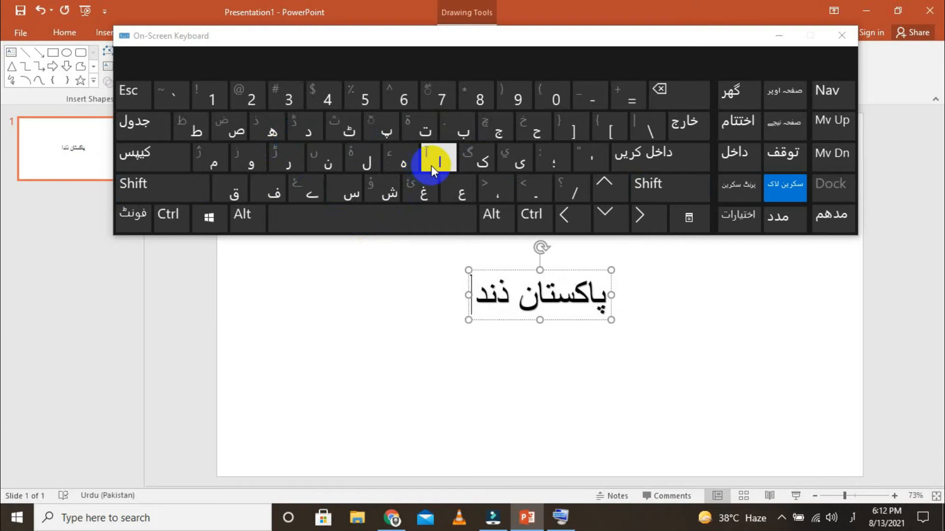
click(406, 158)
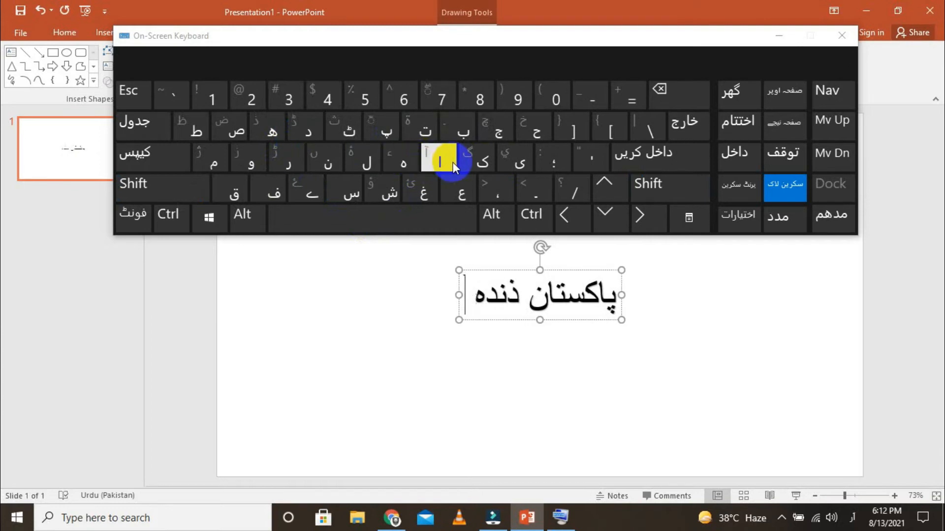
key(shift)
click(448, 158)
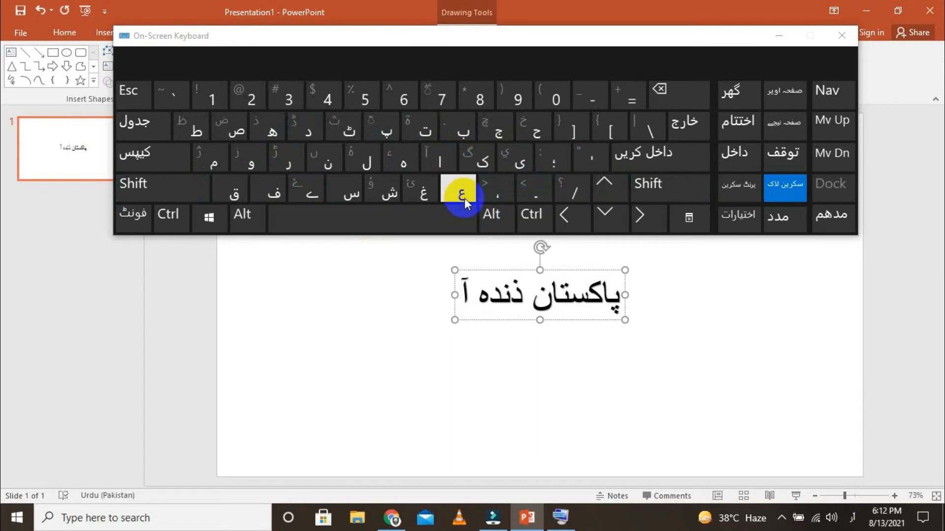
click(463, 134)
click(443, 165)
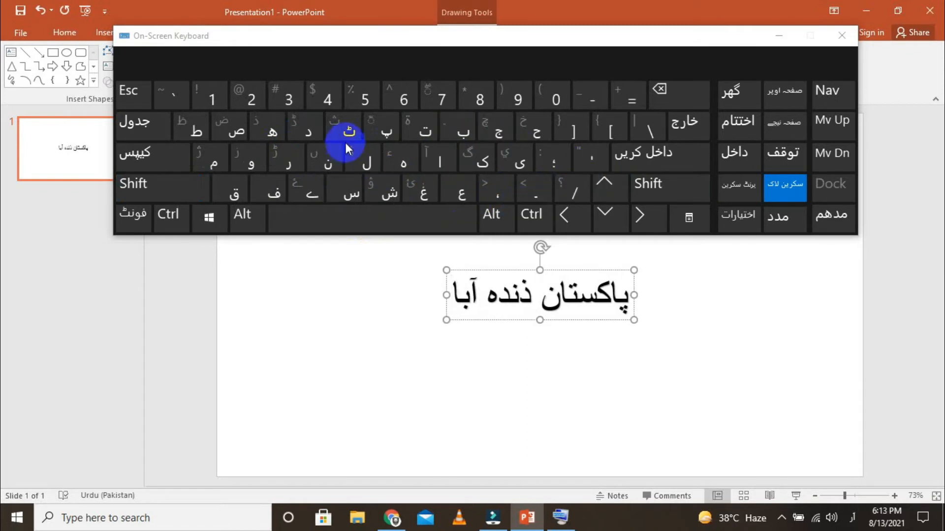
click(319, 131)
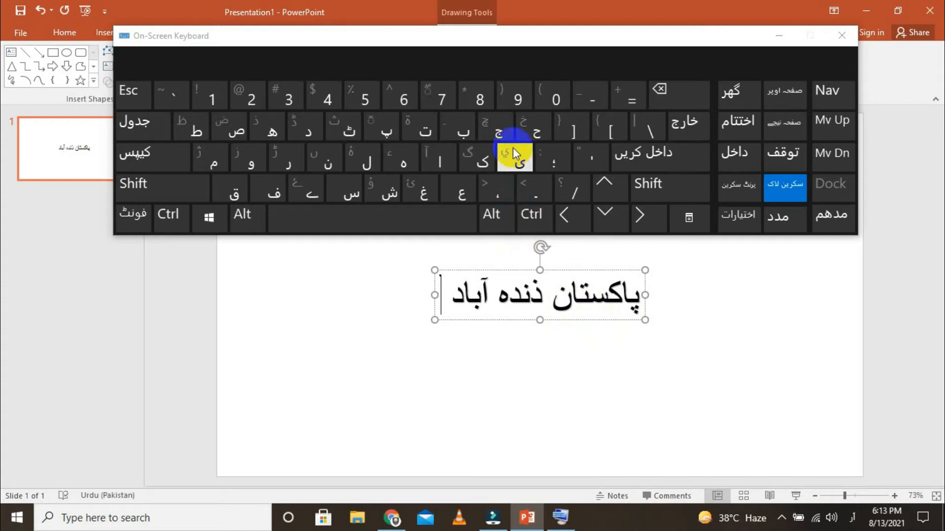
Continue the WordArt text with the words جشن آذادی after آباد.
click(501, 138)
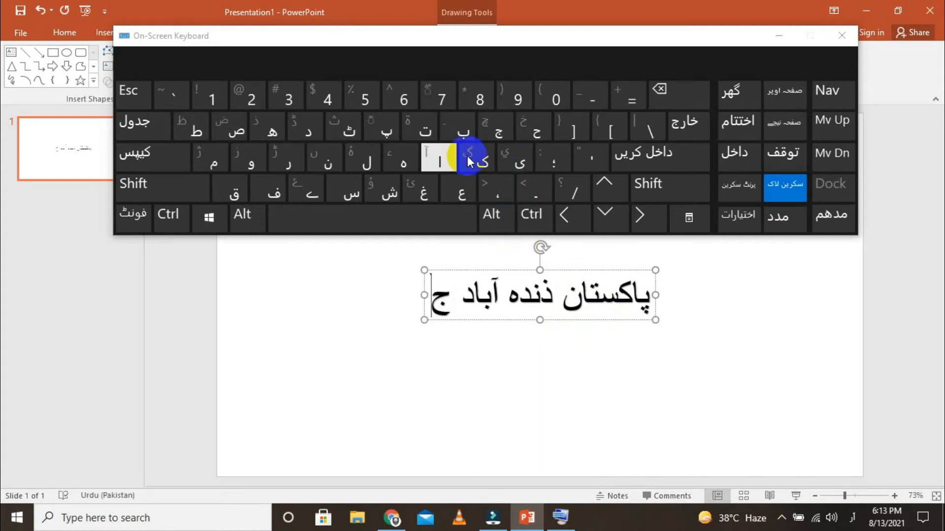
click(394, 197)
click(360, 187)
click(427, 224)
key(shift)
click(436, 166)
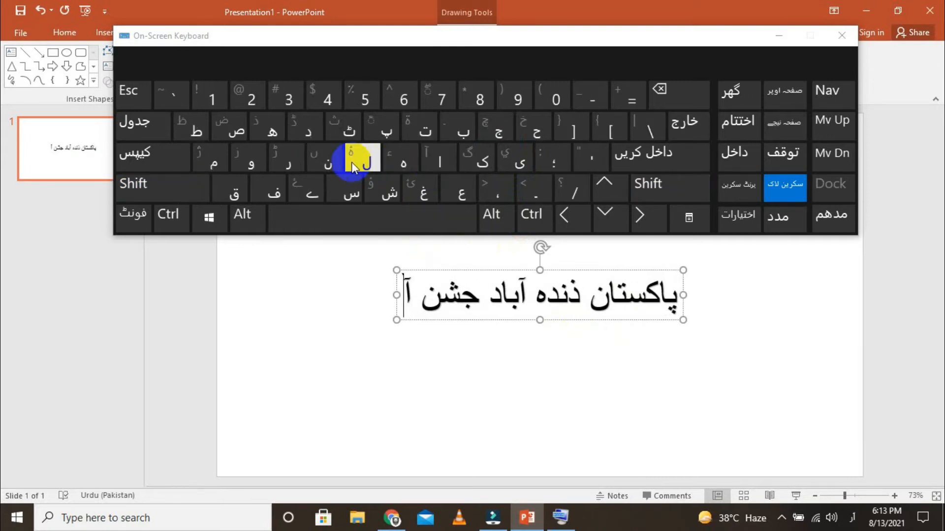
shift+click(266, 130)
click(440, 160)
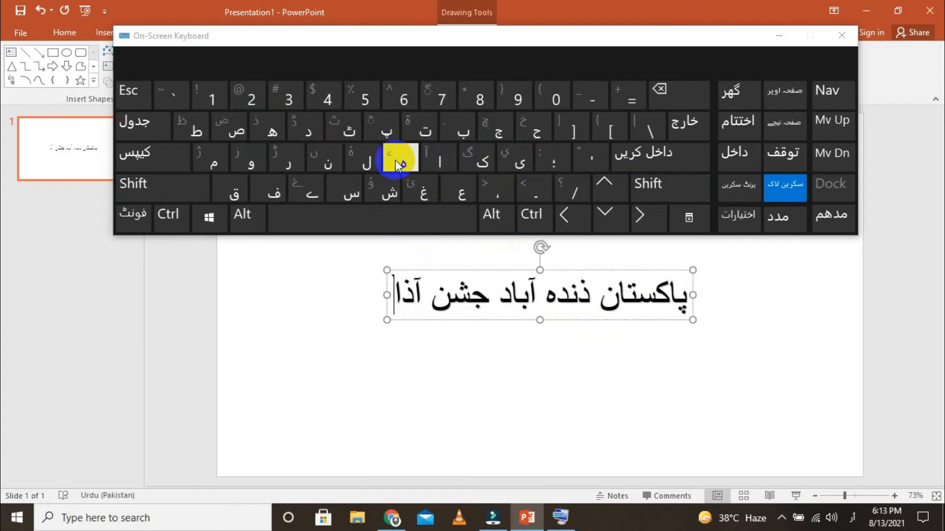
click(317, 134)
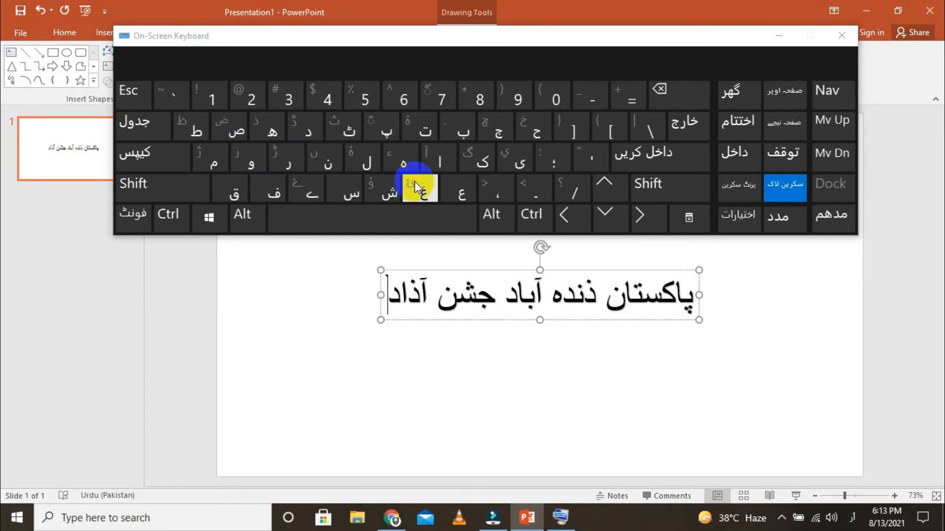
click(513, 162)
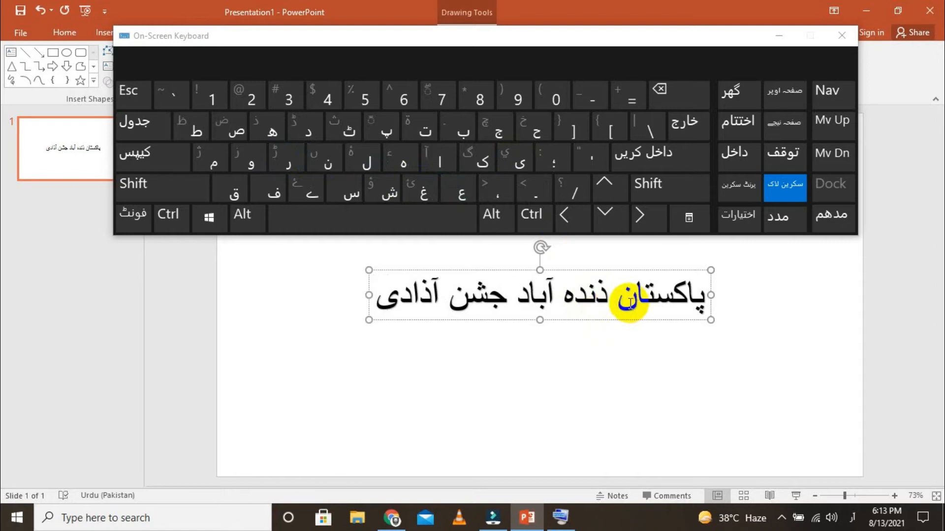
Complete the WordArt phrase with a space and the word مبارک.
click(449, 228)
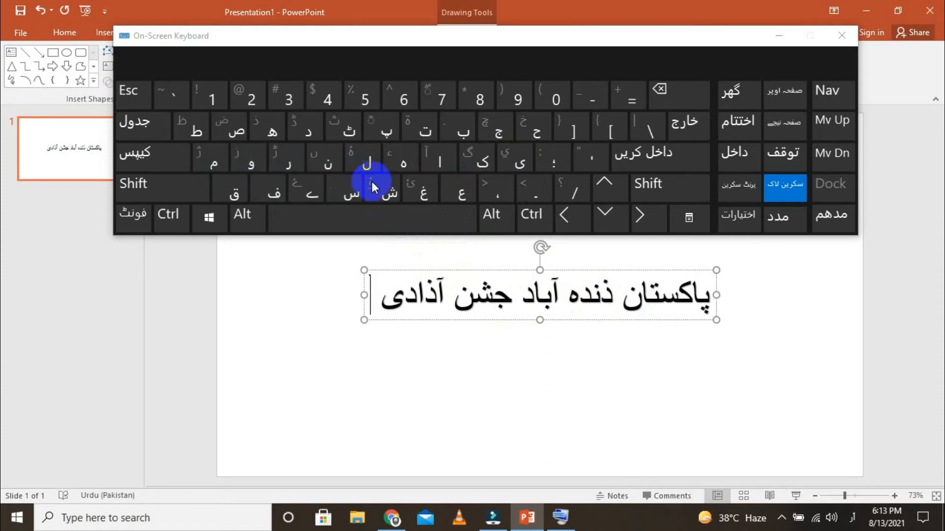
click(213, 159)
click(461, 141)
click(439, 158)
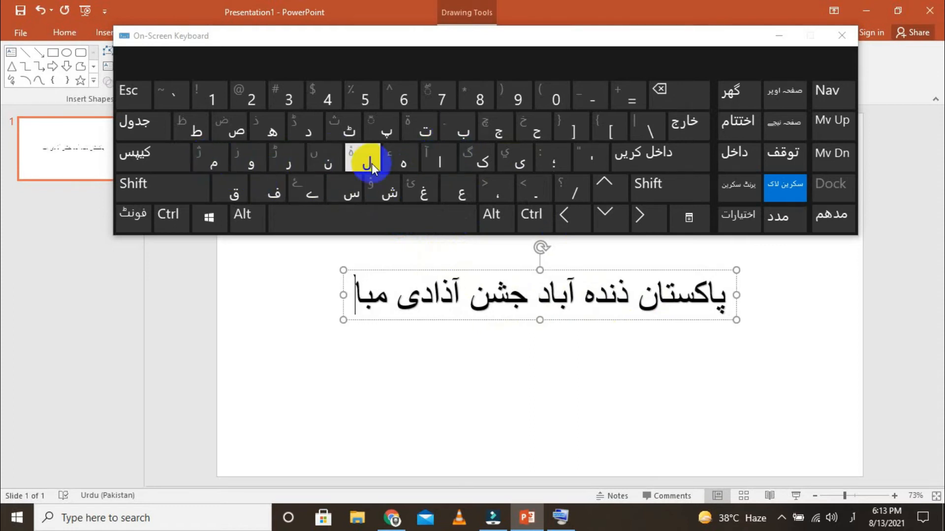
click(289, 160)
click(489, 167)
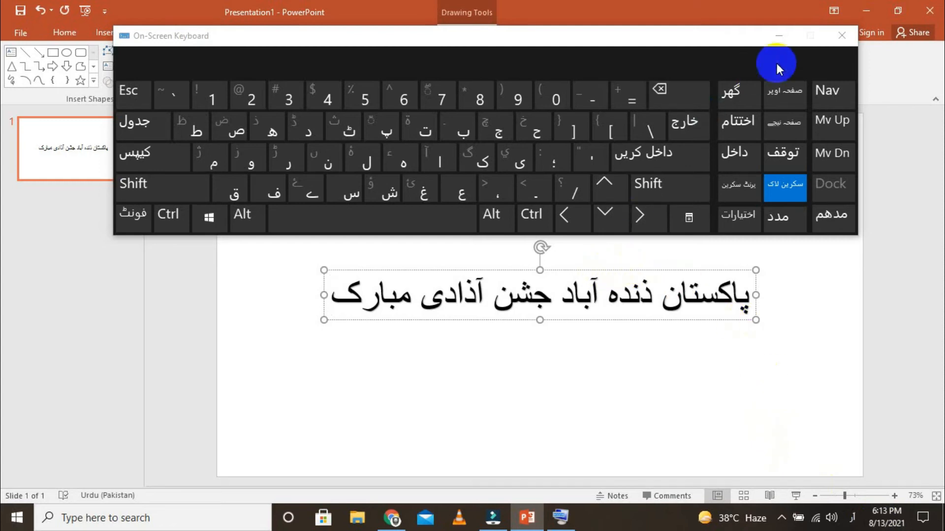
Minimize the On-Screen Keyboard and set the entire Urdu text in the Jameel Noori font, using the English (United States) input language.
click(778, 37)
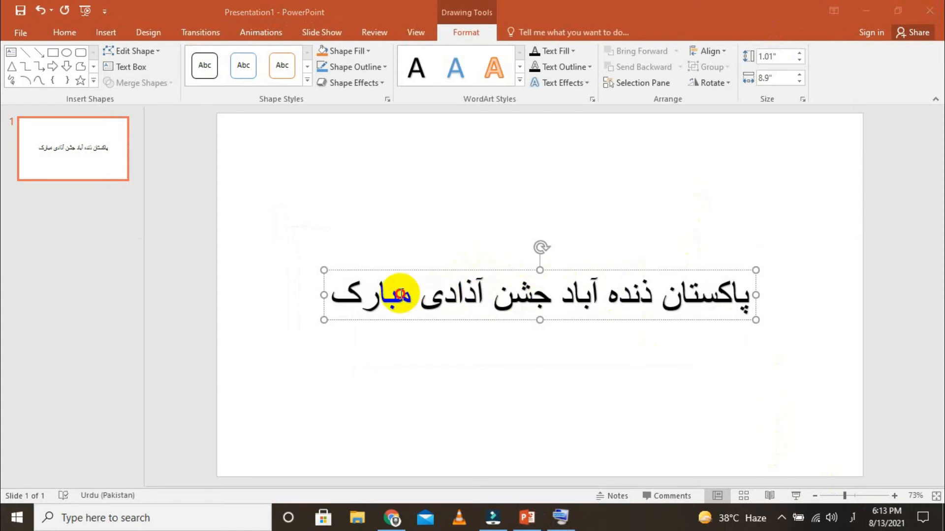
key(ctrl+a)
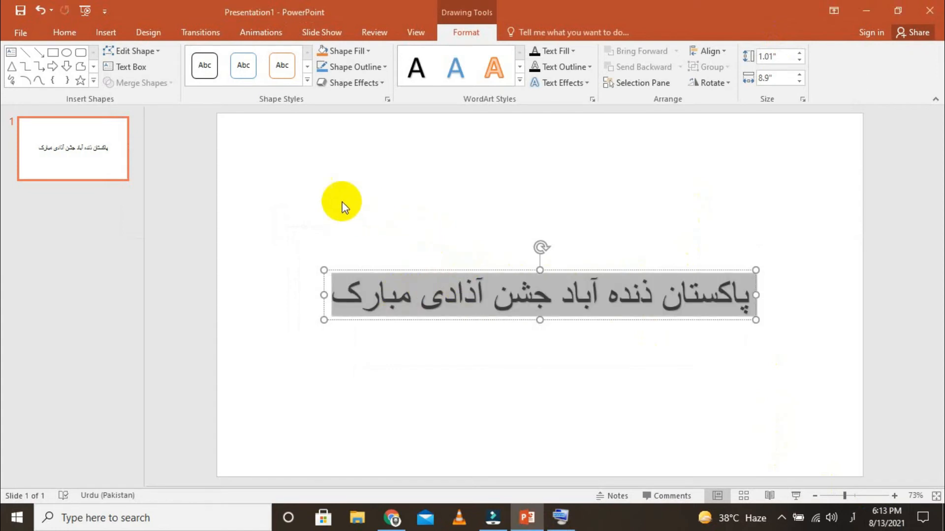
click(68, 32)
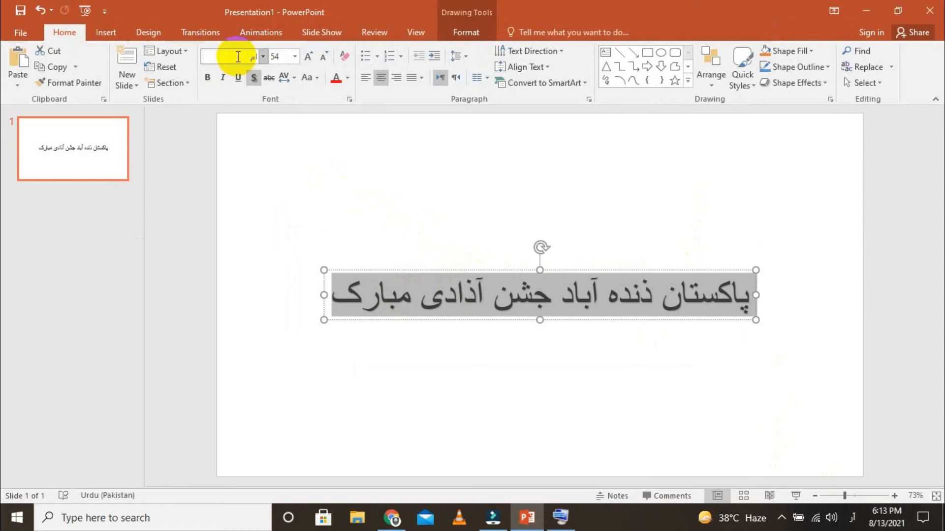
click(852, 518)
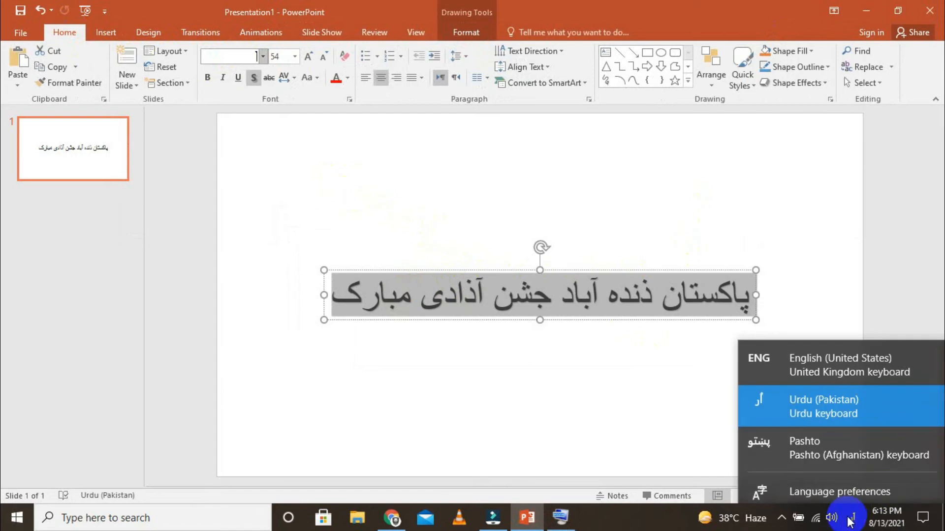
click(865, 375)
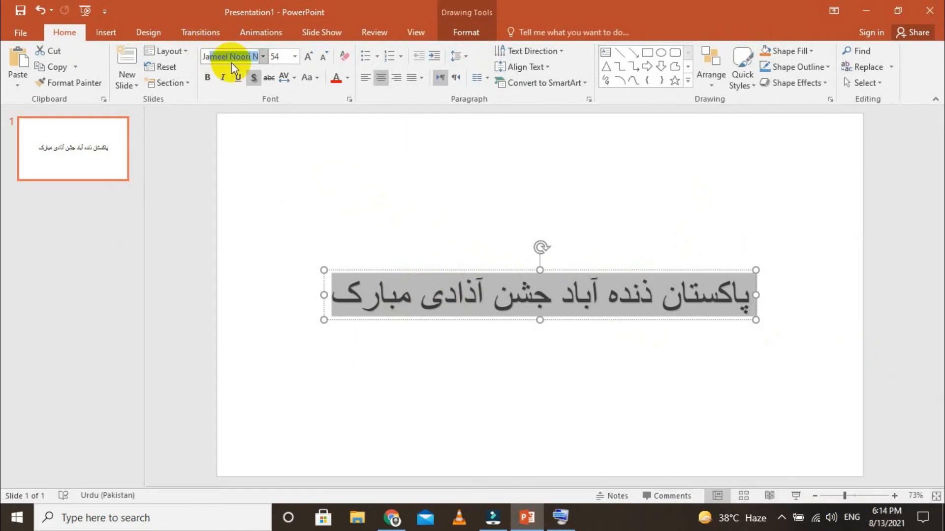
key(Return)
click(437, 216)
drag(579, 301, 588, 308)
click(618, 234)
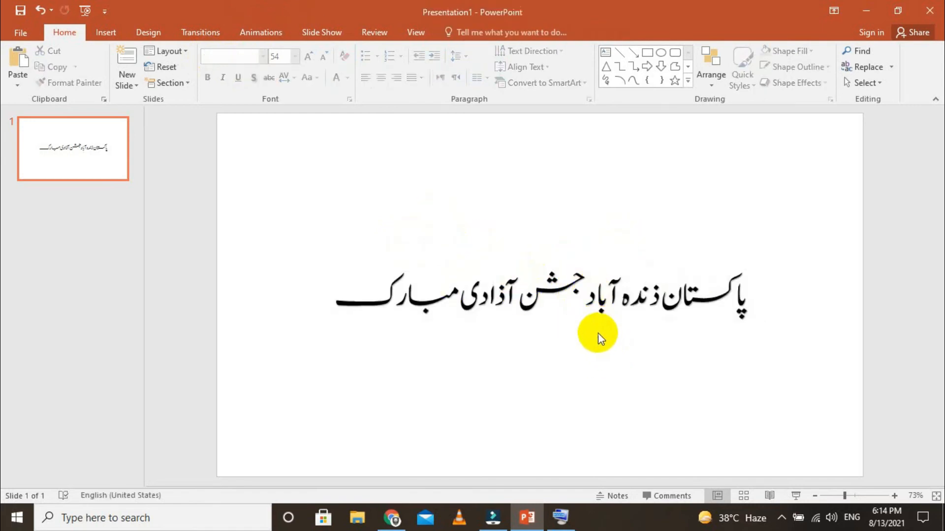
Save the WordArt box as a PNG picture named urdu on the Desktop, and switch to Wondershare Filmora.
click(515, 283)
click(506, 364)
click(509, 283)
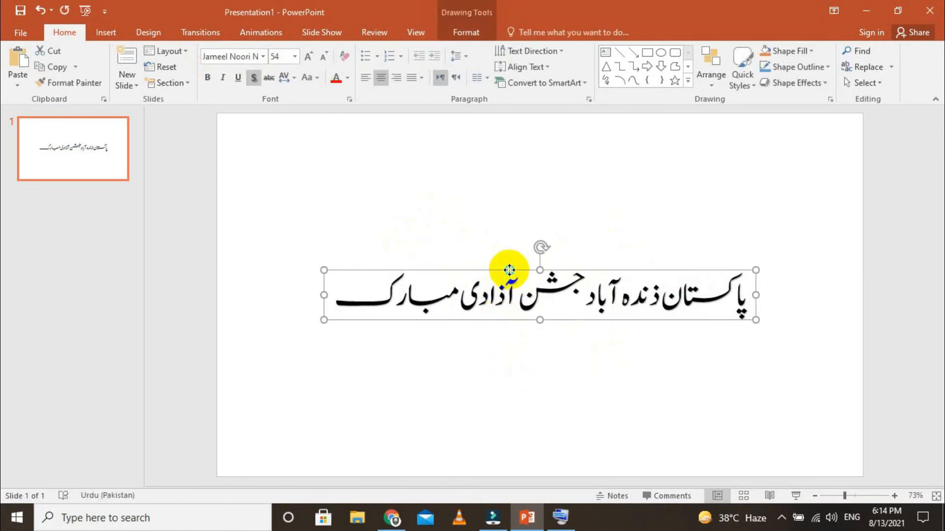
right_click(510, 270)
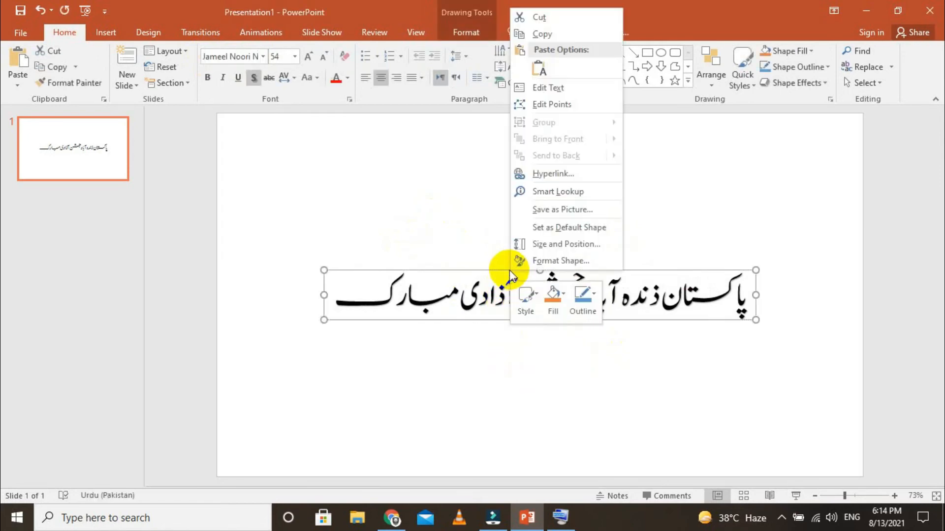
click(555, 210)
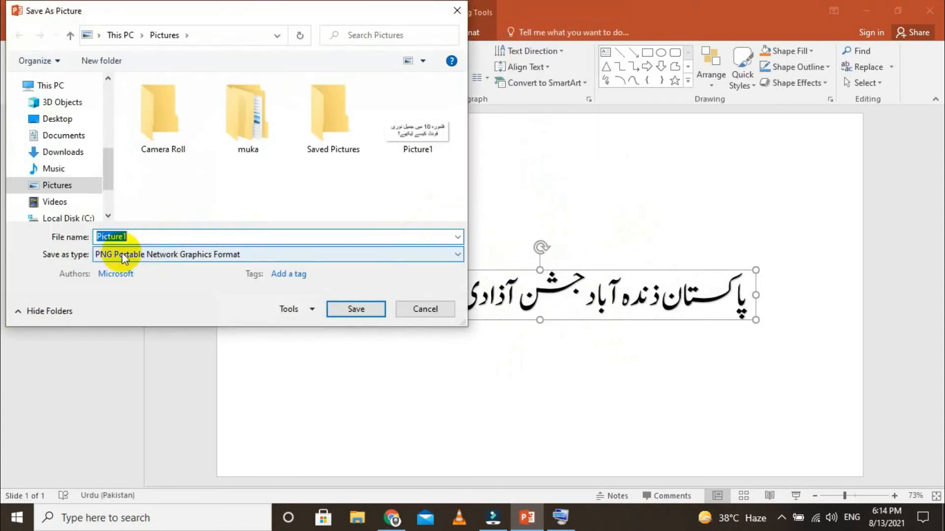
click(113, 254)
click(121, 288)
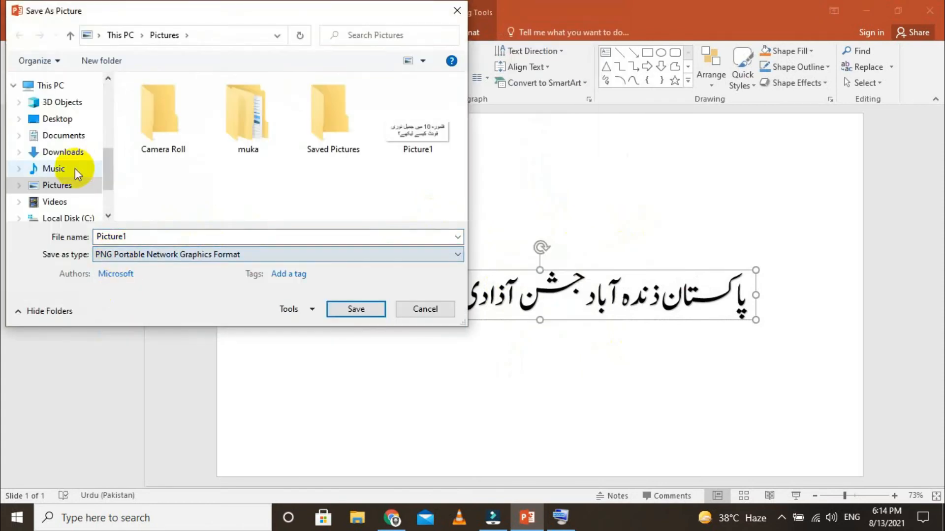
click(62, 120)
click(134, 237)
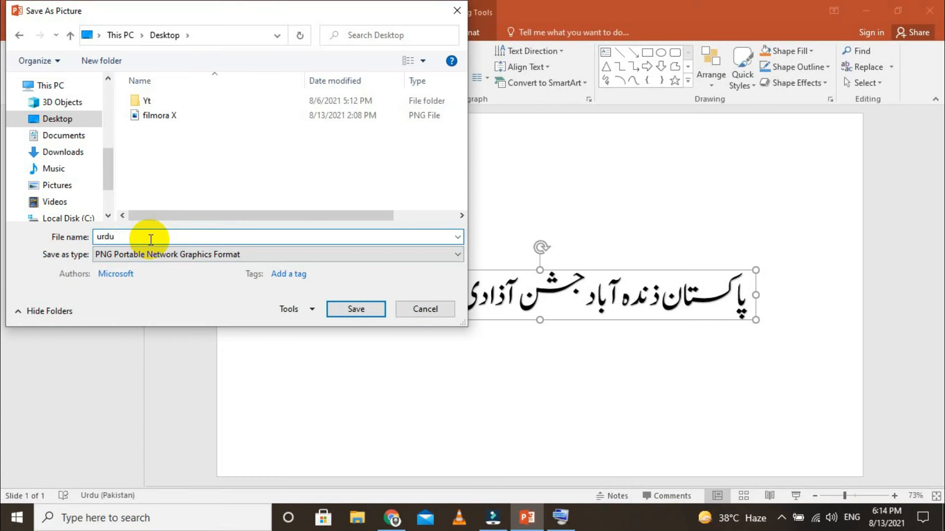
click(356, 309)
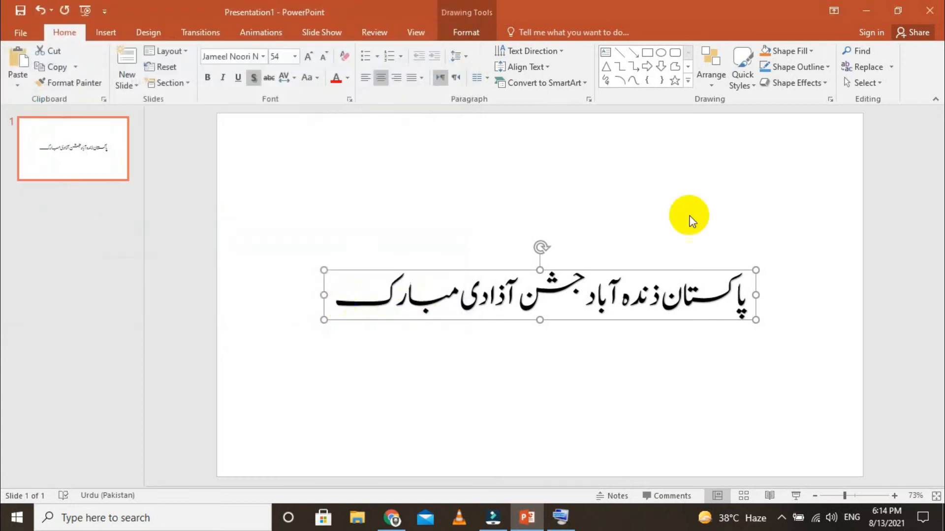
click(867, 11)
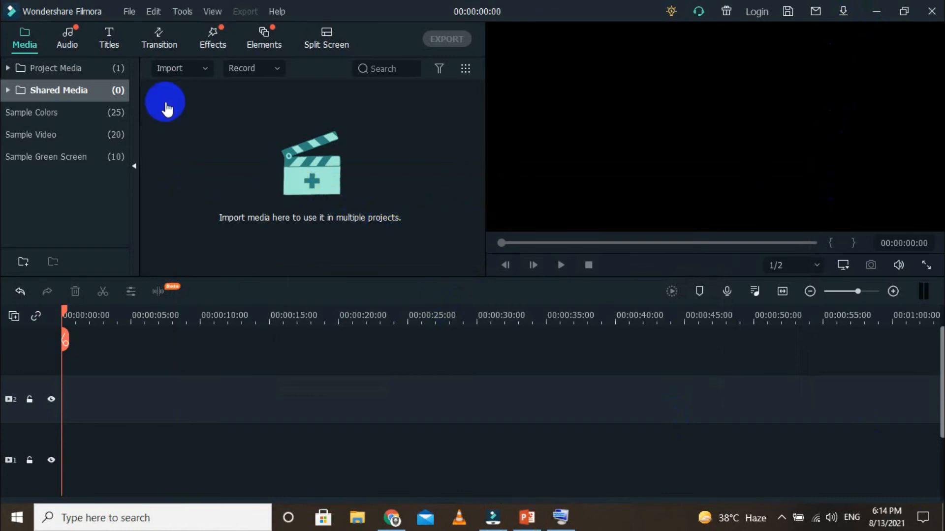
Add the White sample color to the first video track and return the playhead to the start.
click(16, 92)
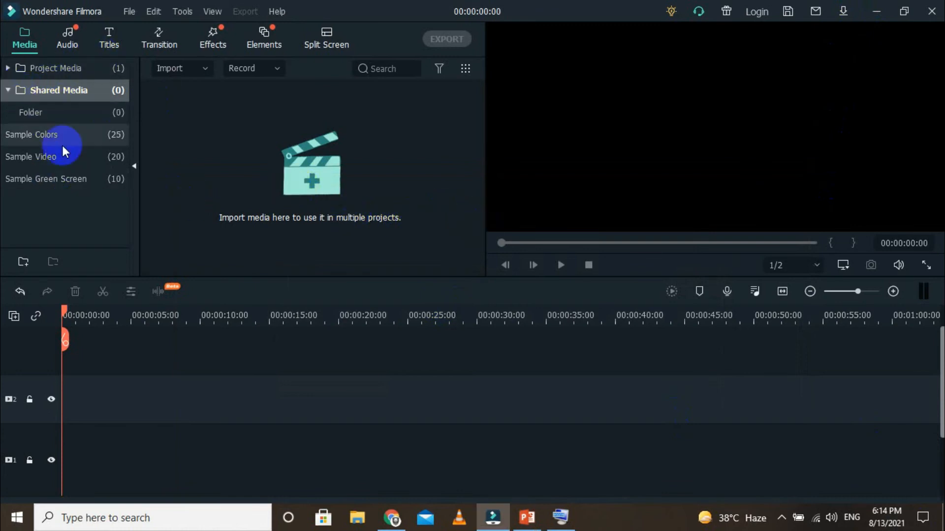
click(90, 139)
scroll(247, 184, down, 5)
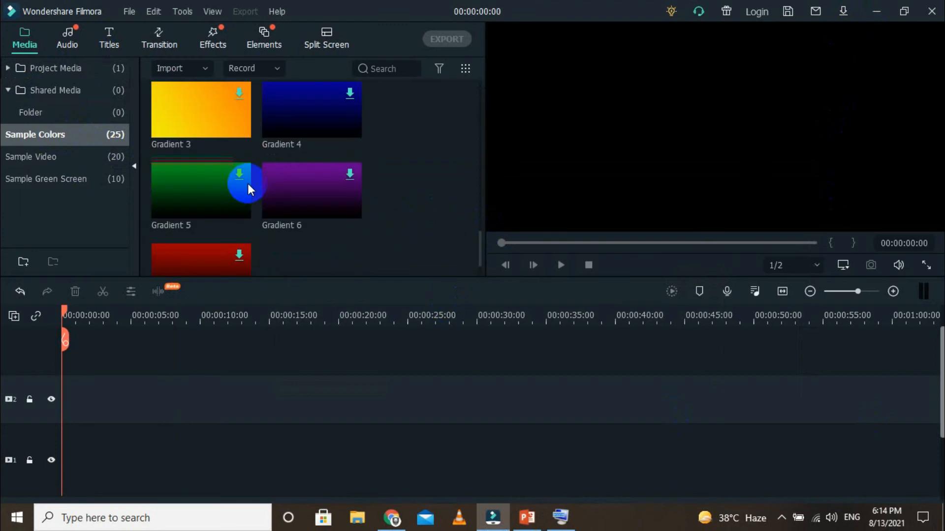
scroll(297, 206, up, 5)
scroll(297, 207, down, 2)
scroll(299, 207, up, 2)
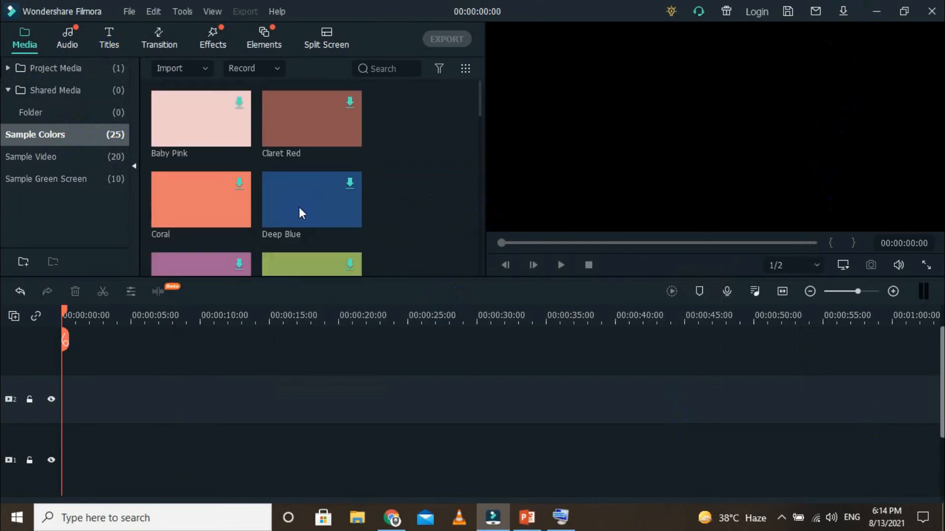
scroll(256, 185, down, 8)
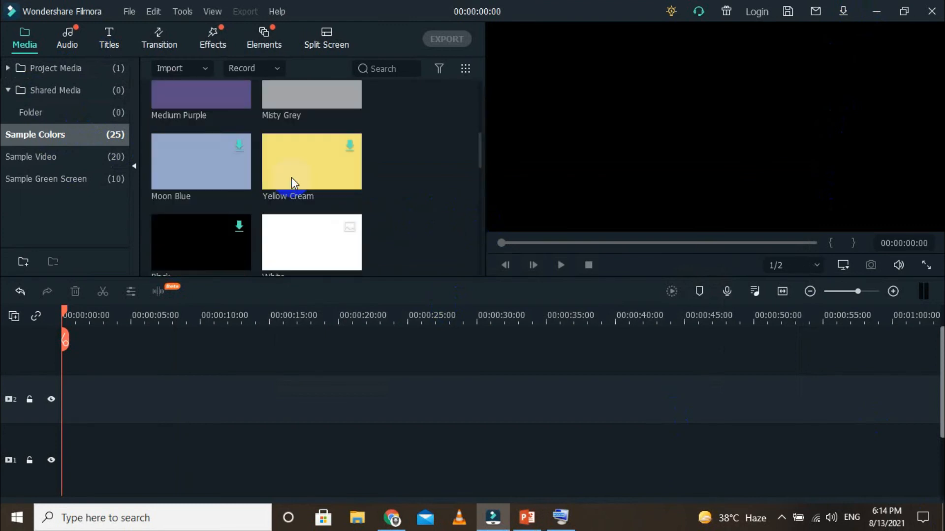
click(349, 258)
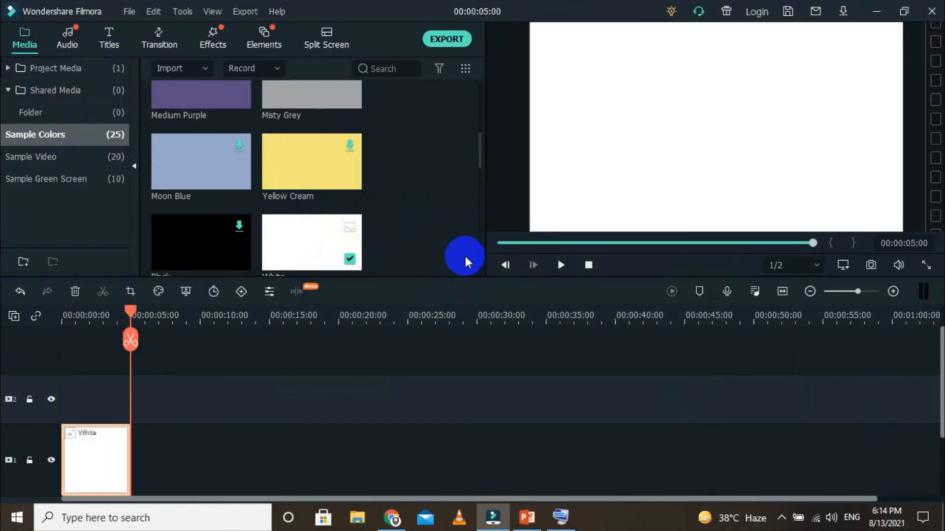
drag(589, 243, 512, 243)
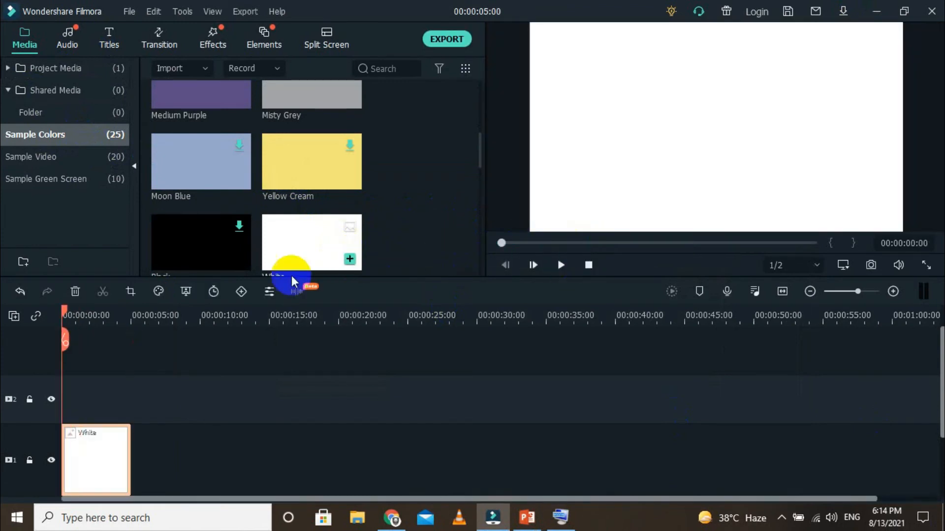
click(109, 38)
click(122, 409)
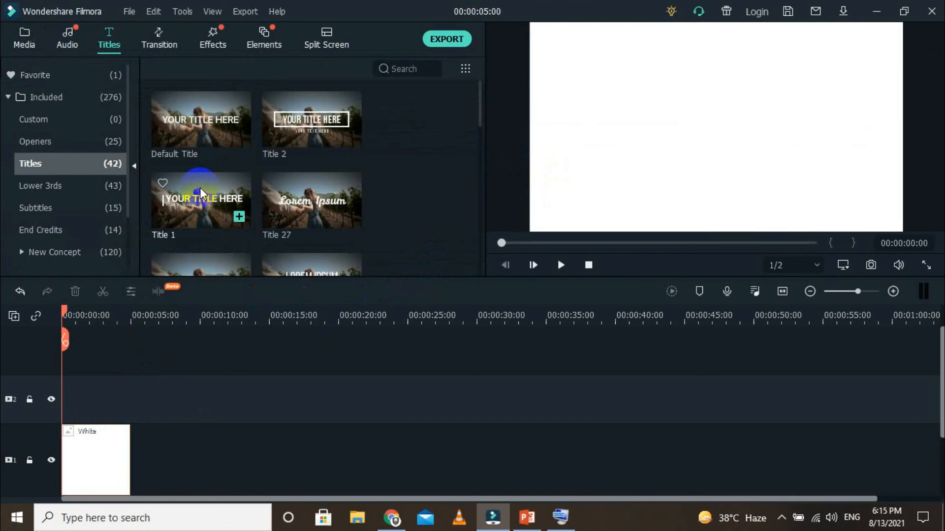
click(20, 41)
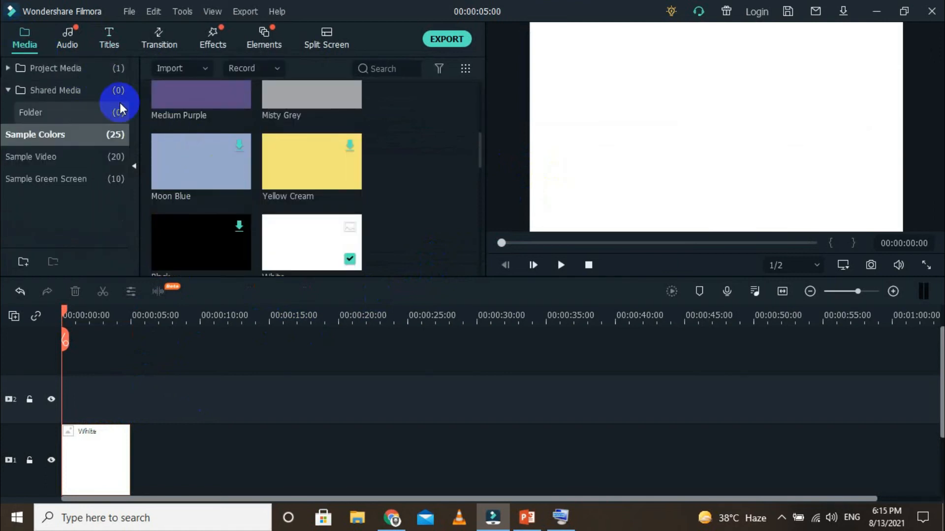
Import the urdu picture from the Desktop into the Shared Media folder.
click(11, 68)
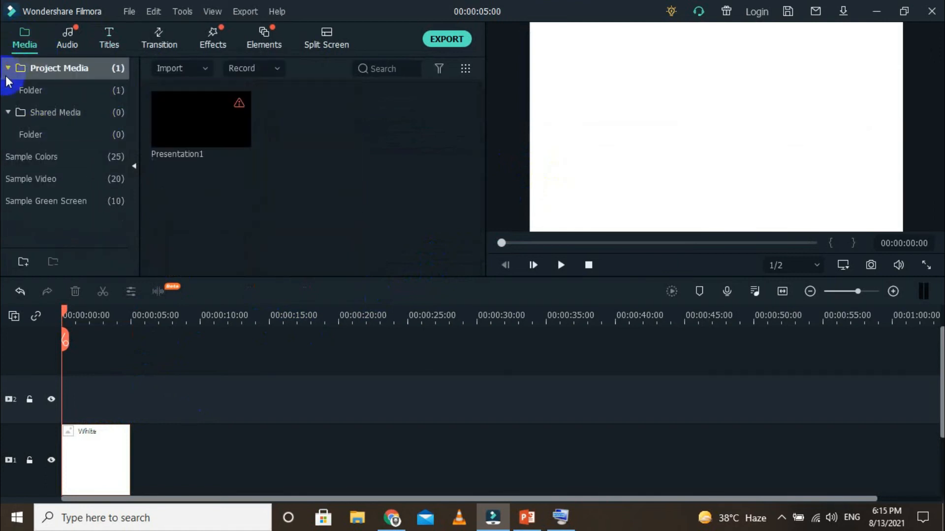
click(10, 113)
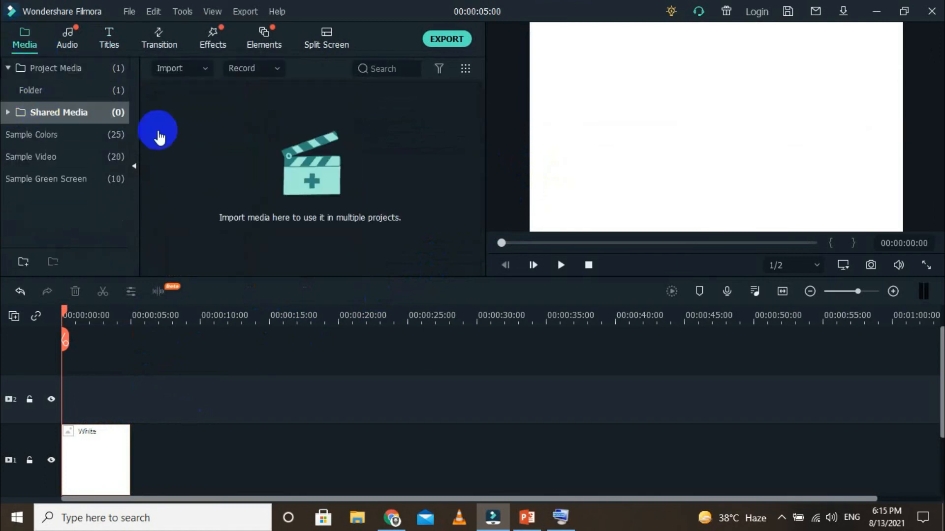
click(313, 181)
double_click(152, 131)
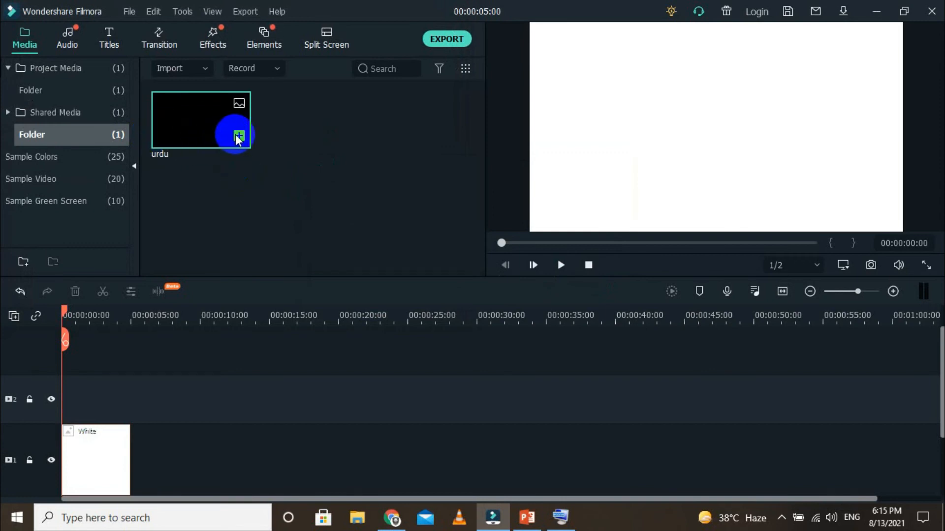
Place the urdu picture on track 2 directly above the White clip, with both clips starting at 00:00:00:00.
click(238, 137)
drag(97, 441, 94, 403)
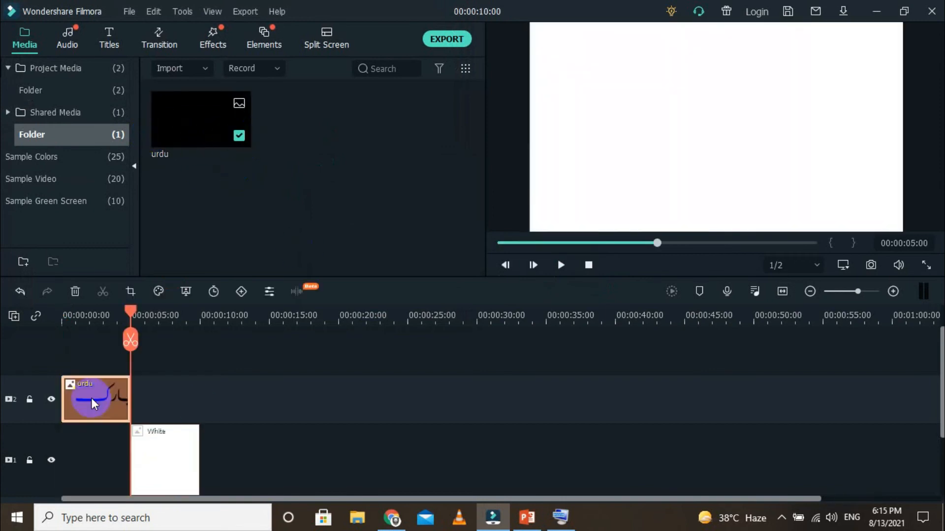
drag(141, 460, 38, 443)
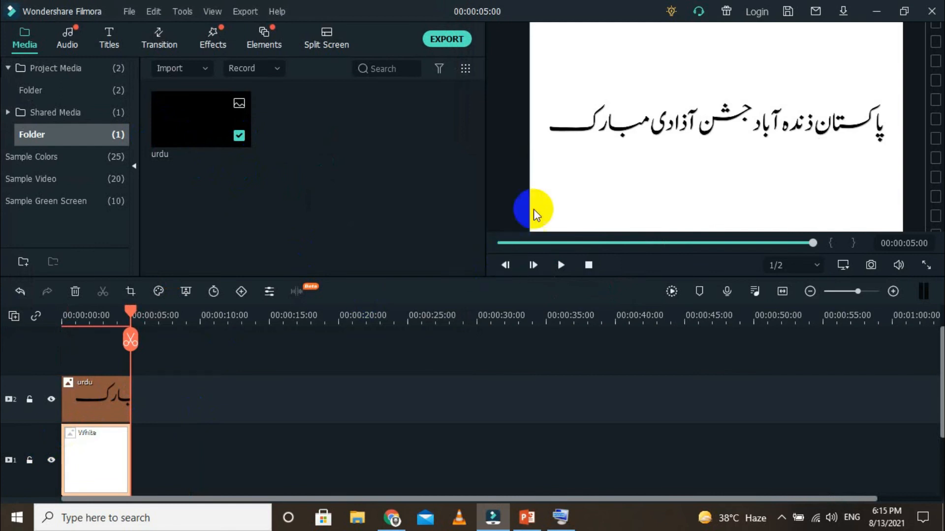
drag(131, 314, 58, 326)
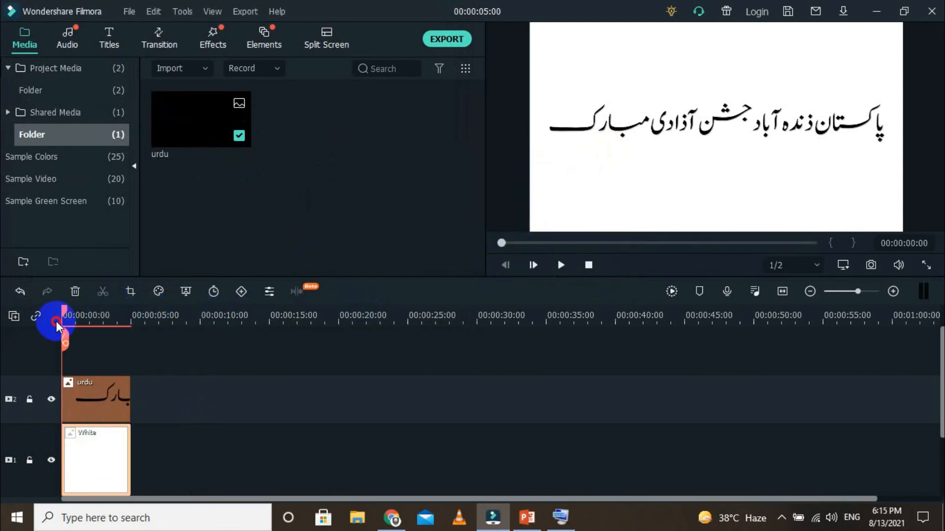
Play a short preview of the Urdu text over the white background, and pause it.
click(727, 115)
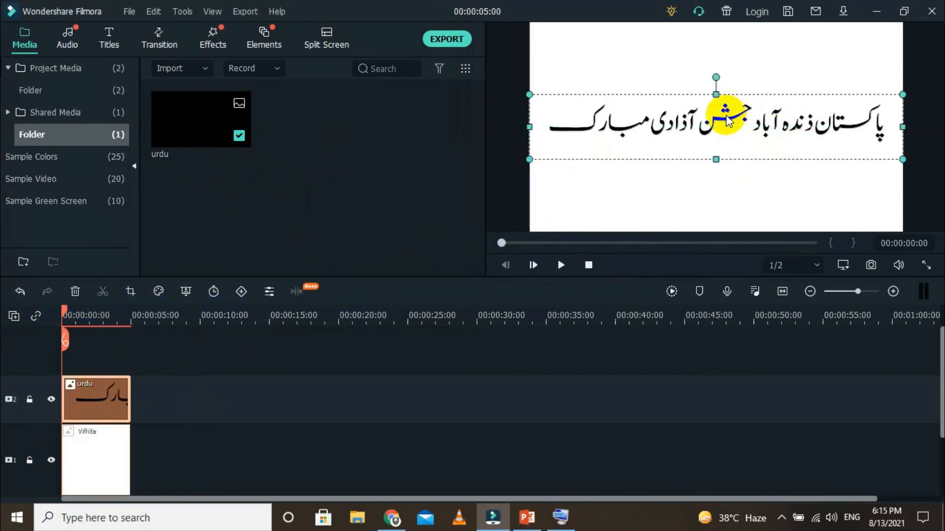
key(space)
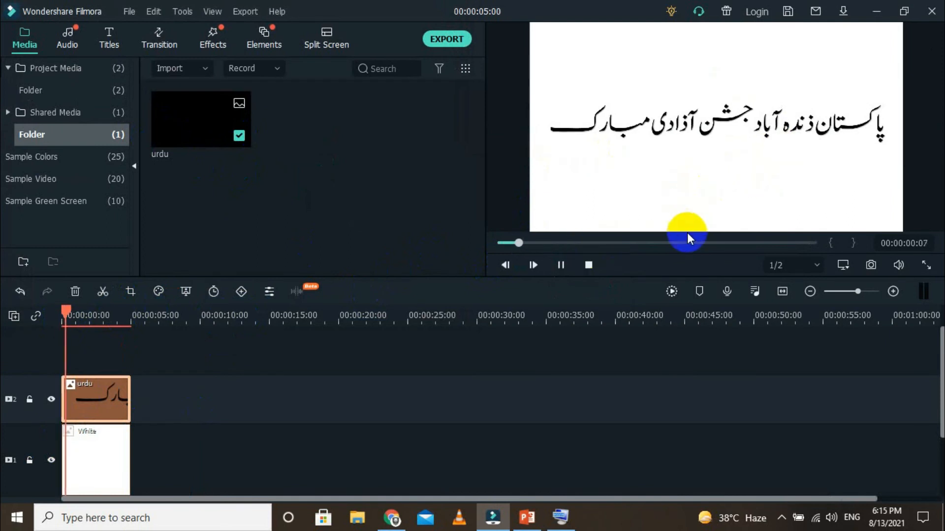
key(space)
Apply the Fade In preset animation to the urdu clip and play the video from near its start.
click(118, 405)
double_click(117, 405)
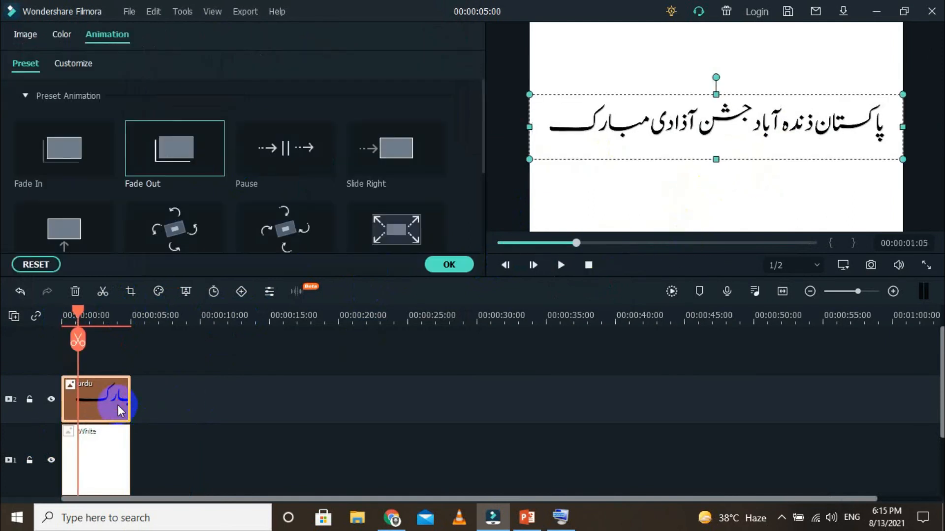
click(54, 161)
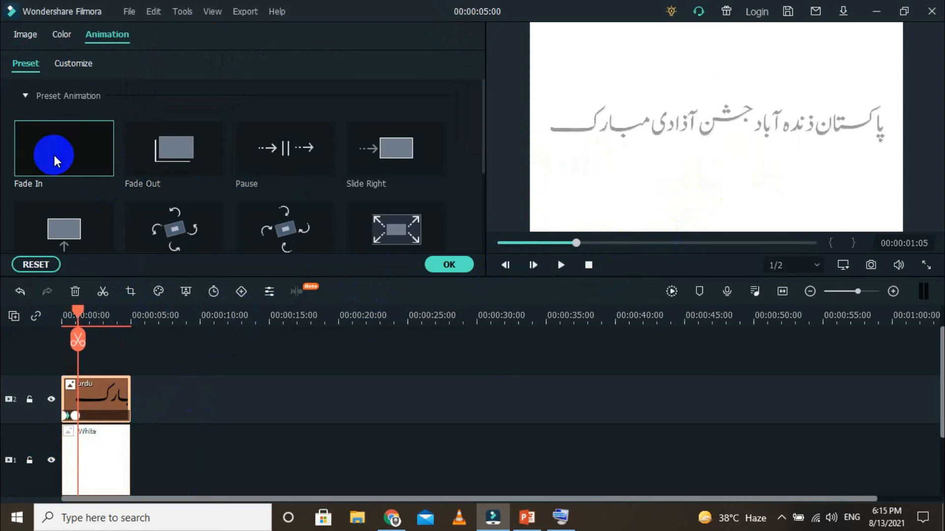
click(458, 265)
click(552, 253)
drag(529, 243, 505, 237)
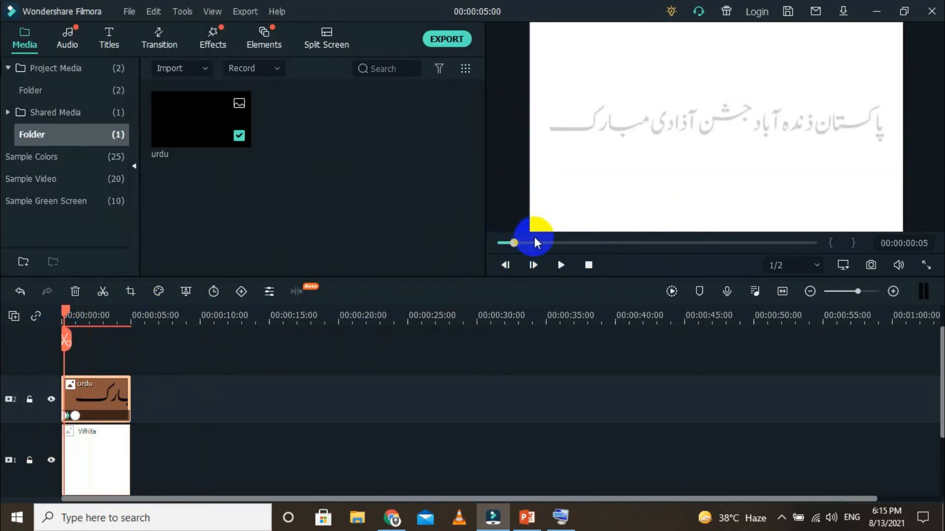
click(561, 265)
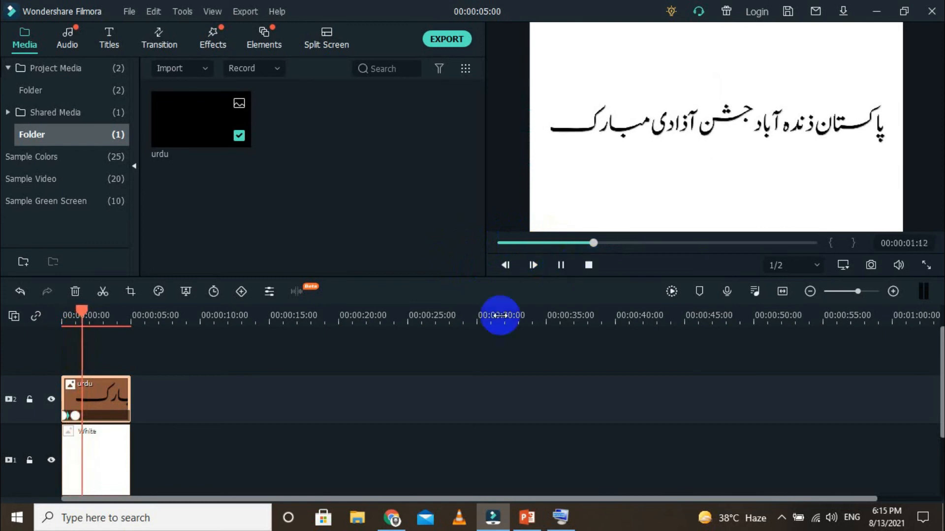
Try to apply the Fade Out preset animation to the urdu clip and replay the video from the start.
double_click(95, 407)
click(179, 158)
click(445, 264)
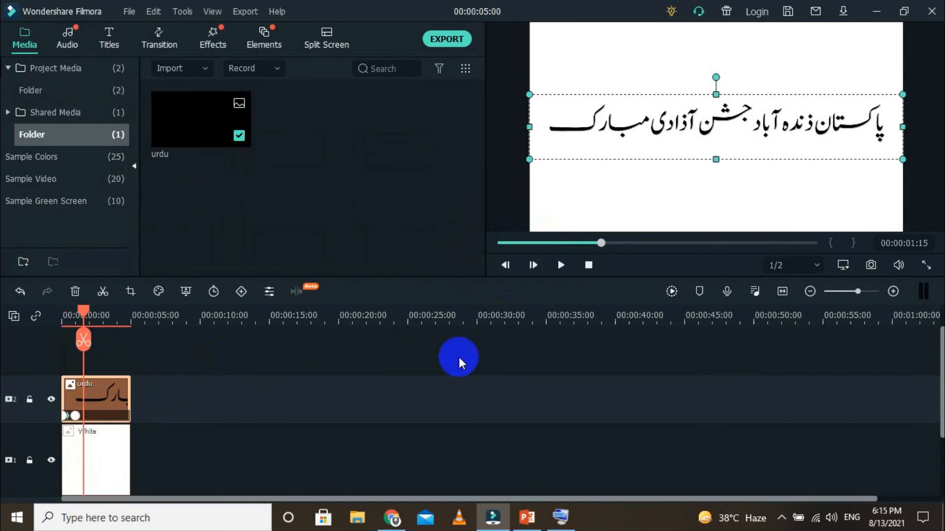
click(588, 268)
click(559, 268)
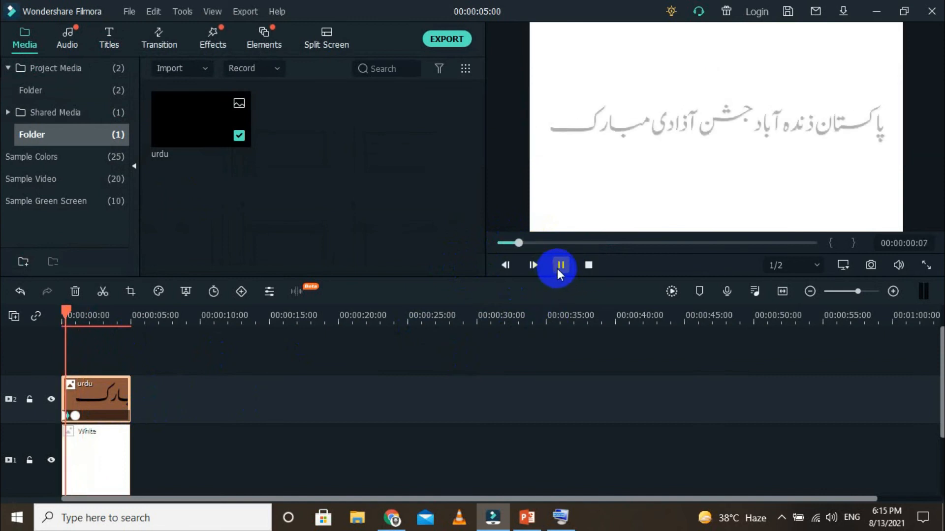
Stretch the urdu clip's fade-in animation to the end of the clip and play the video from the start.
click(79, 414)
drag(78, 416, 127, 416)
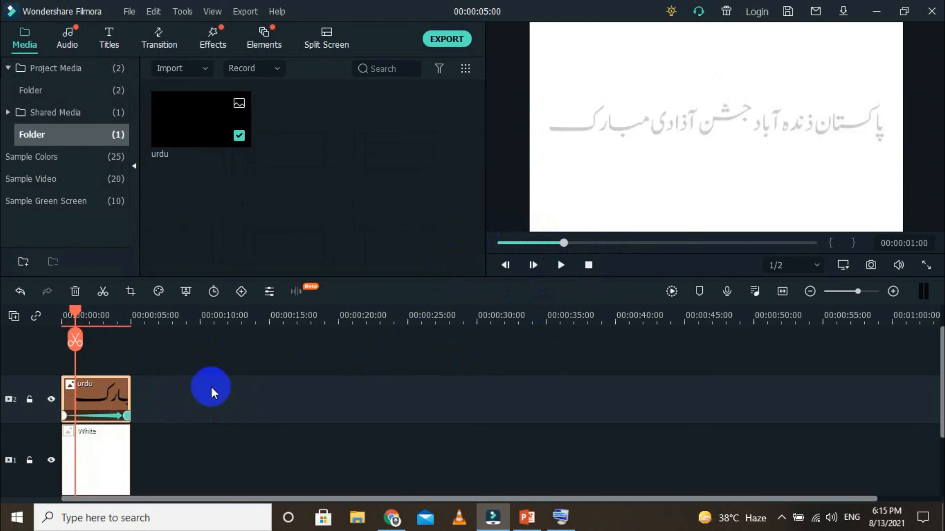
click(588, 265)
key(space)
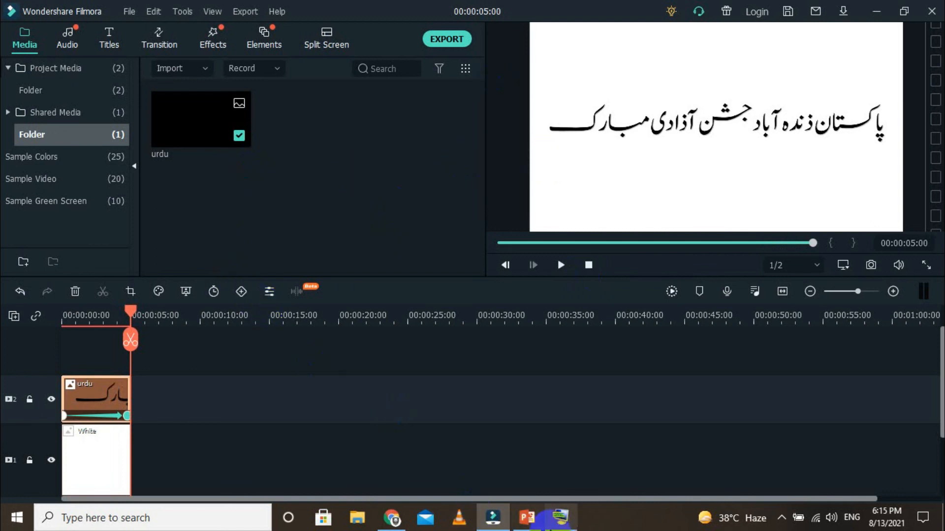
View the original WordArt in PowerPoint, switch back to Wondershare Filmora, and play the faded-in Urdu text, pausing partway.
click(561, 472)
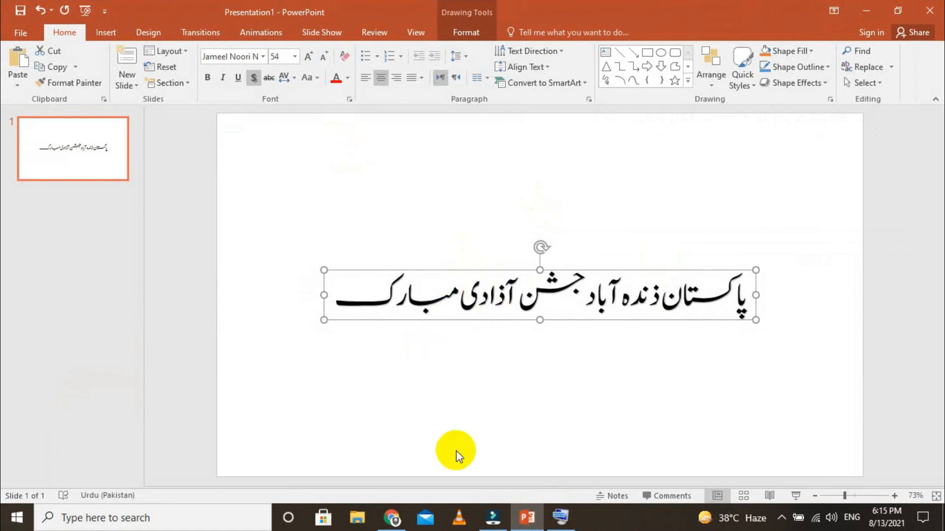
click(502, 521)
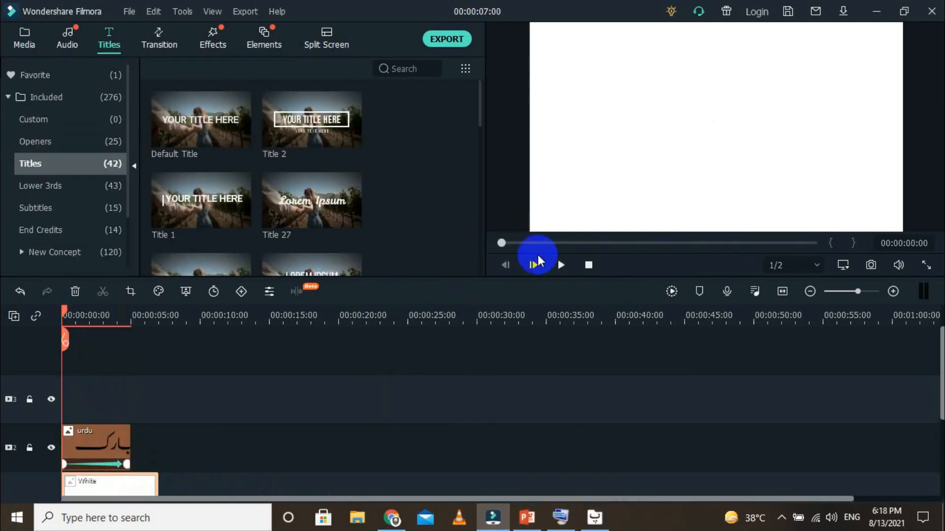
click(561, 264)
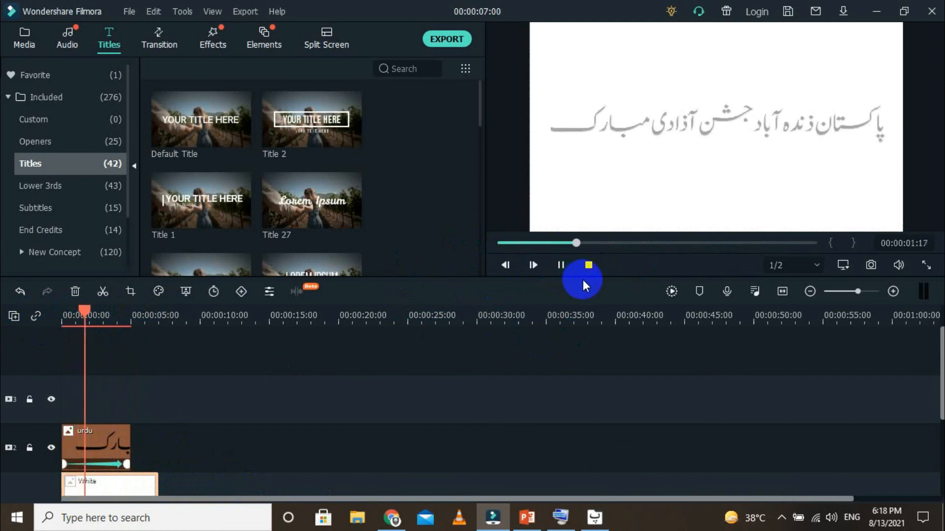
key(space)
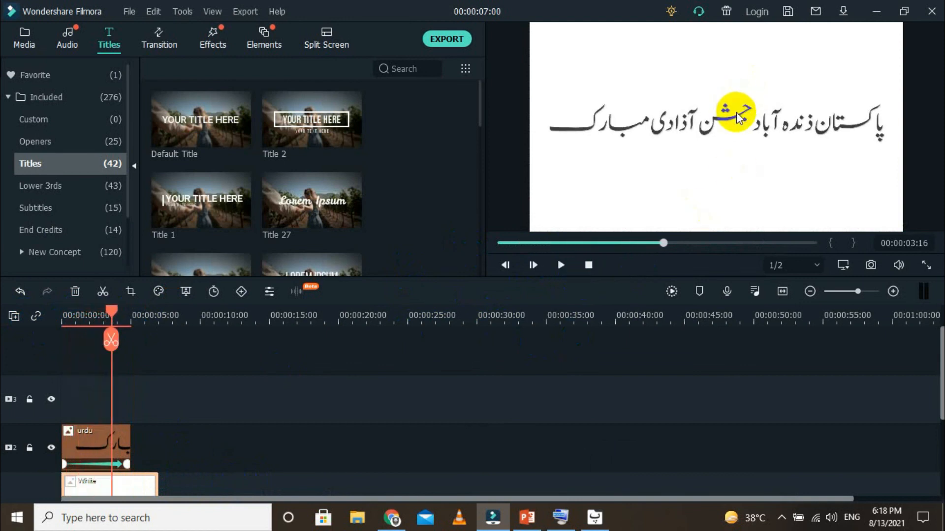